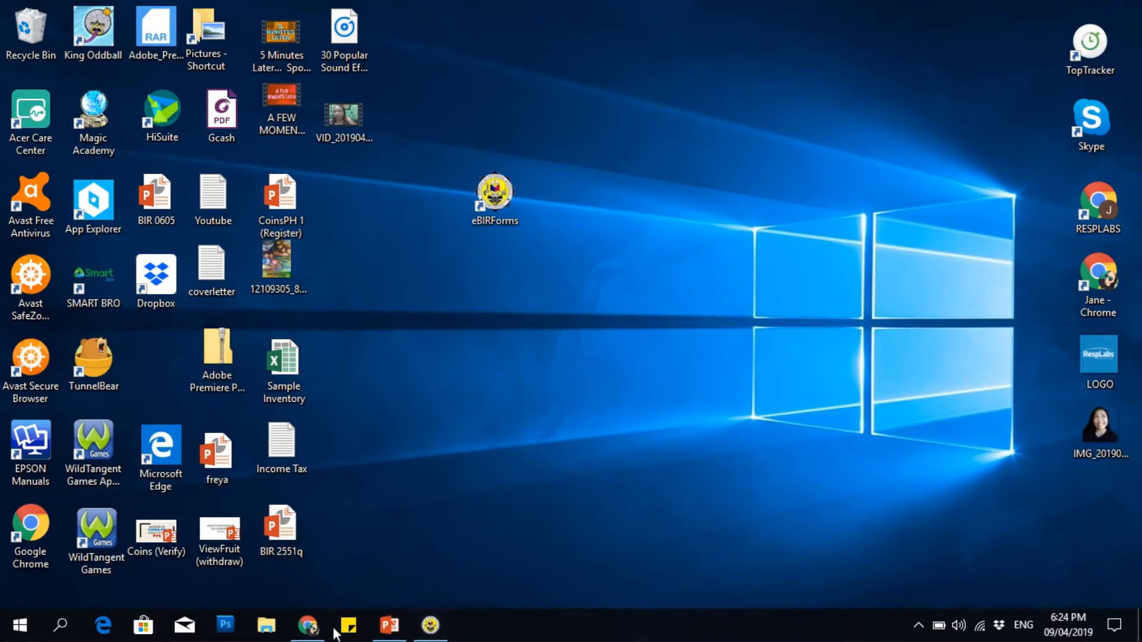
- Switch to Chrome and open the Bureau of Internal Revenue's eBIRForms page from the Google results for ebirform
{"action": "left_click", "coordinate": [312, 632]}
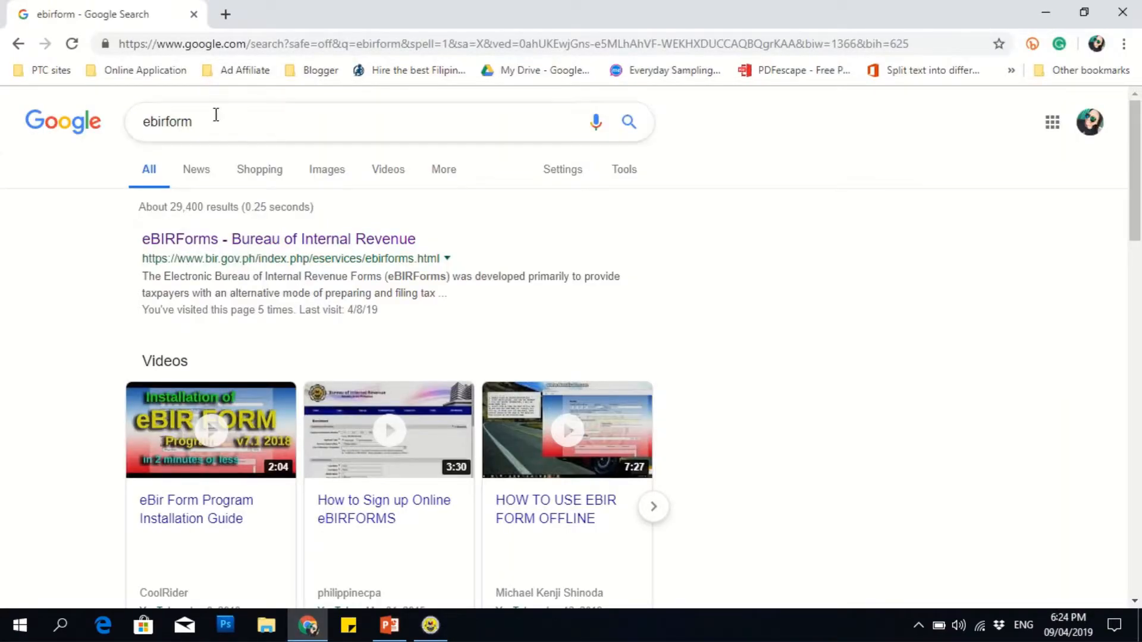
{"action": "left_click", "coordinate": [216, 115]}
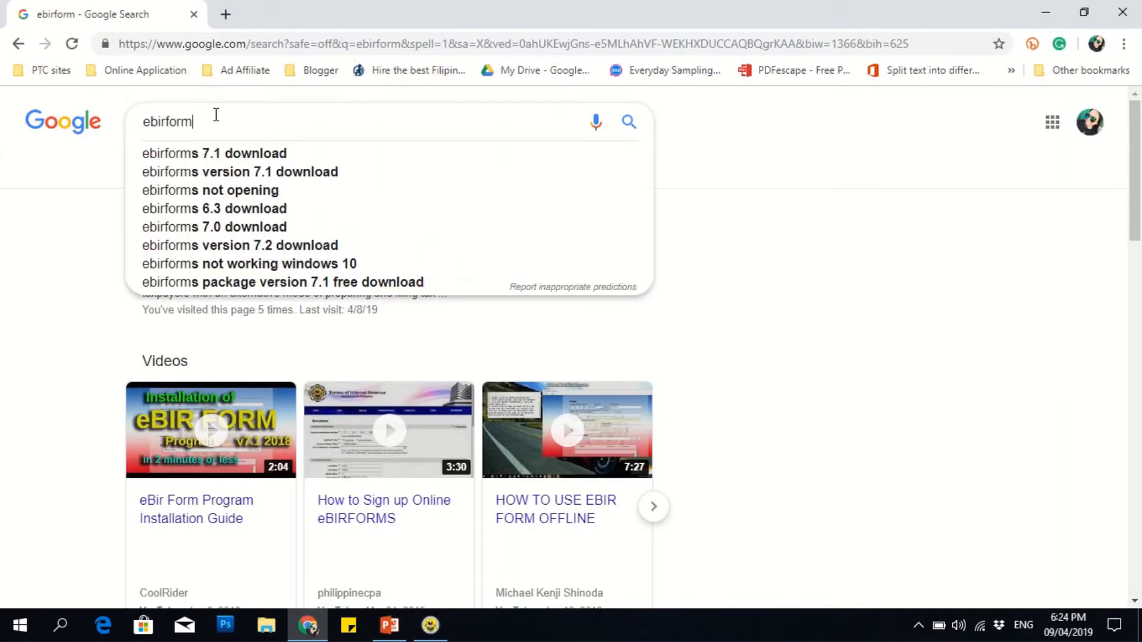
{"action": "left_click", "coordinate": [790, 179]}
{"action": "left_click", "coordinate": [300, 239]}
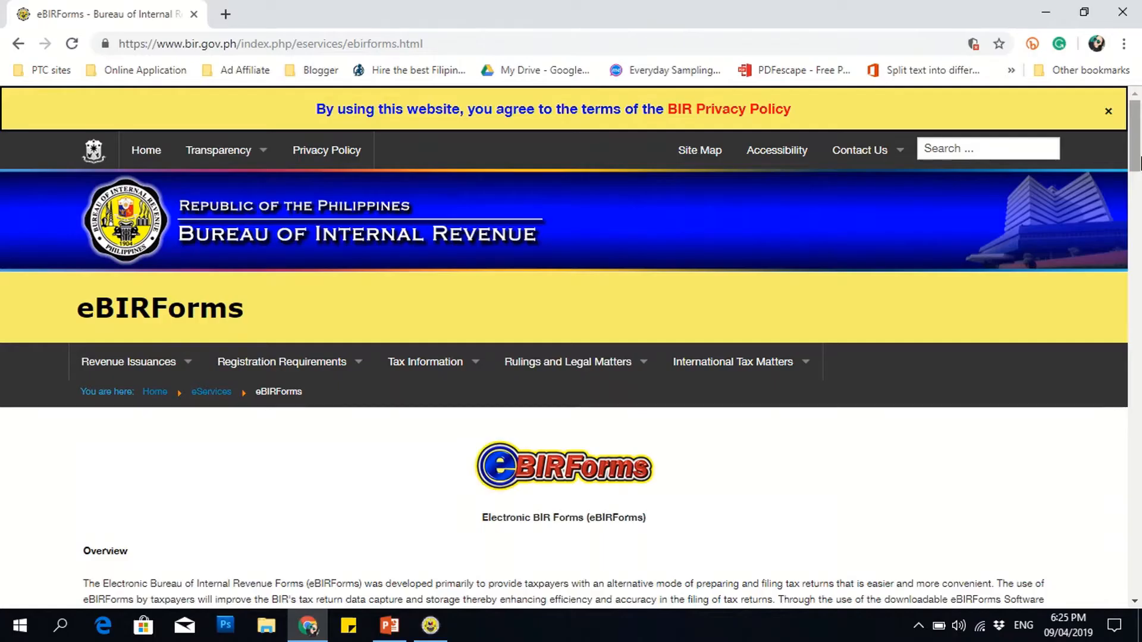
- Download the Offline eBIRForms Package v7.4.1 and save the zip file ebirforms_package_v7.4.1 to the Desktop
{"action": "left_click_drag", "start_coordinate": [1133, 161], "coordinate": [1132, 226]}
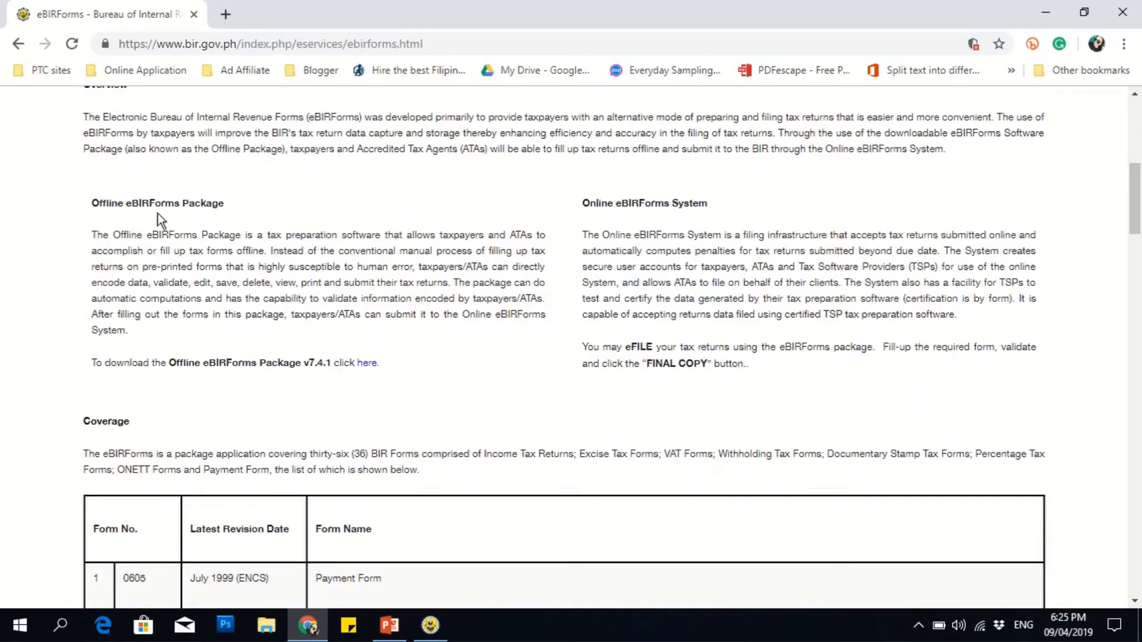
{"action": "left_click", "coordinate": [370, 369]}
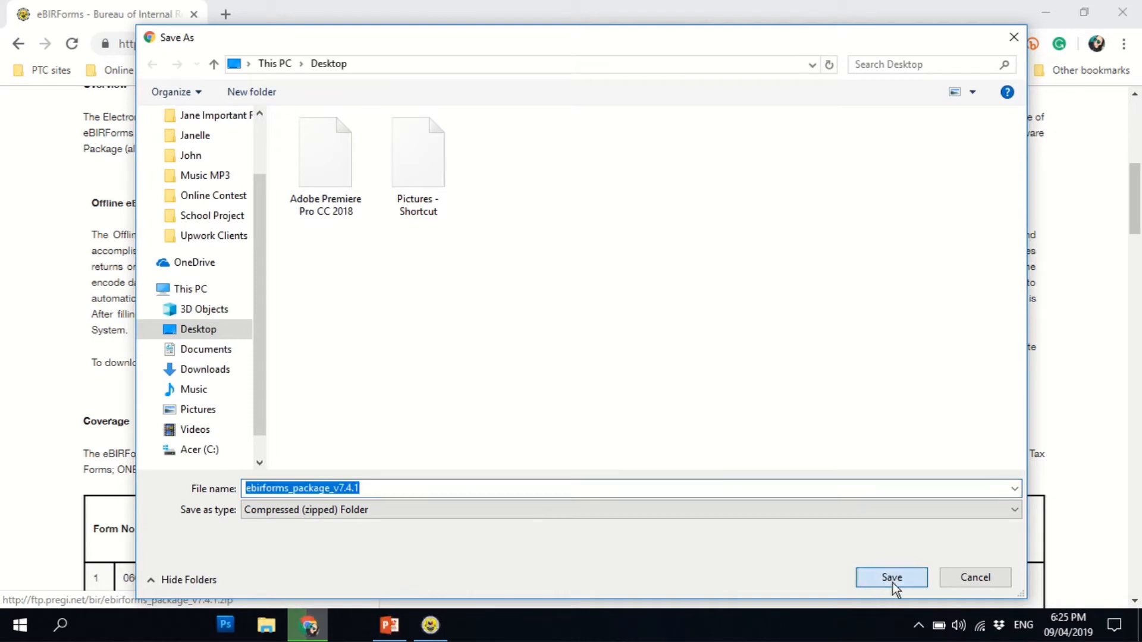
{"action": "left_click", "coordinate": [893, 580]}
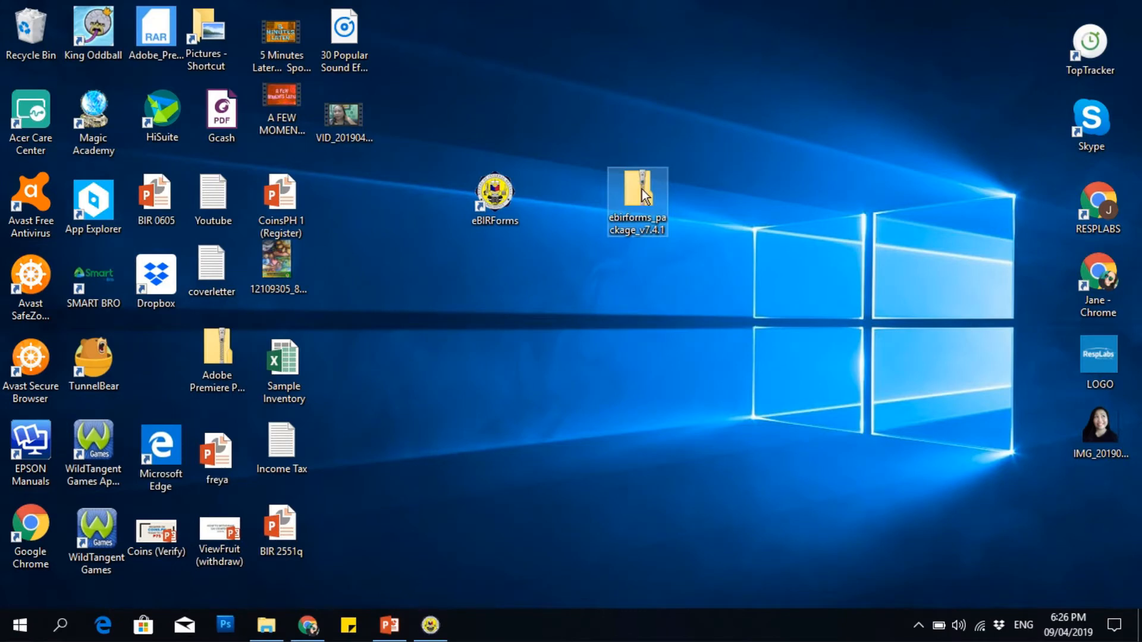
- Extract the ebirforms_package_v7.4.1 archive into a folder on the Desktop and close the archive's window
{"action": "right_click", "coordinate": [639, 189]}
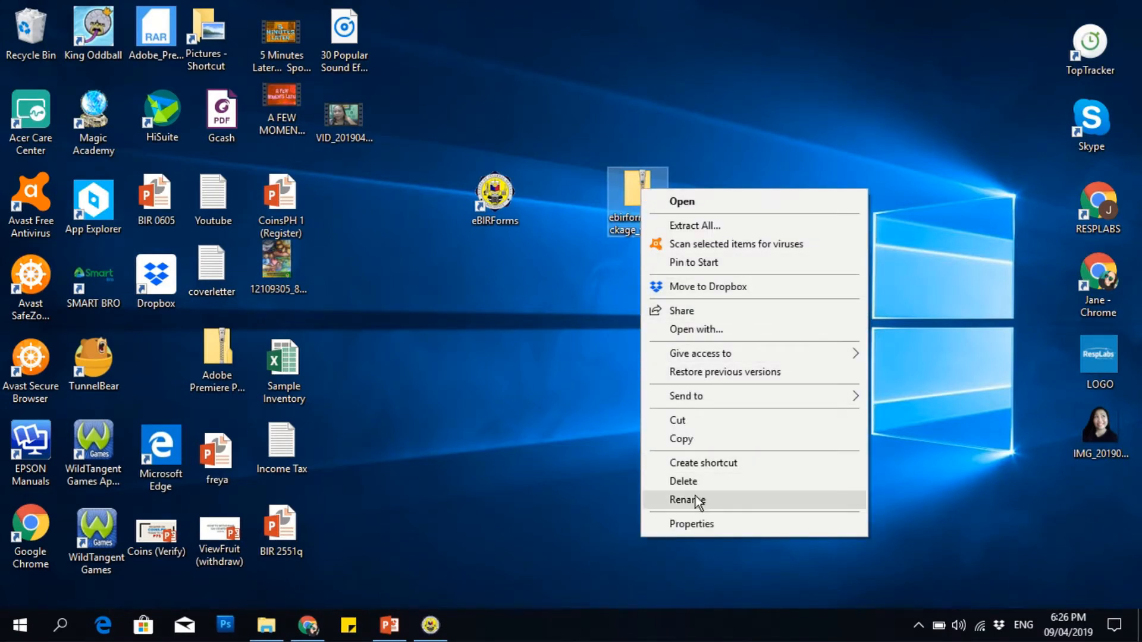
{"action": "left_click", "coordinate": [699, 198]}
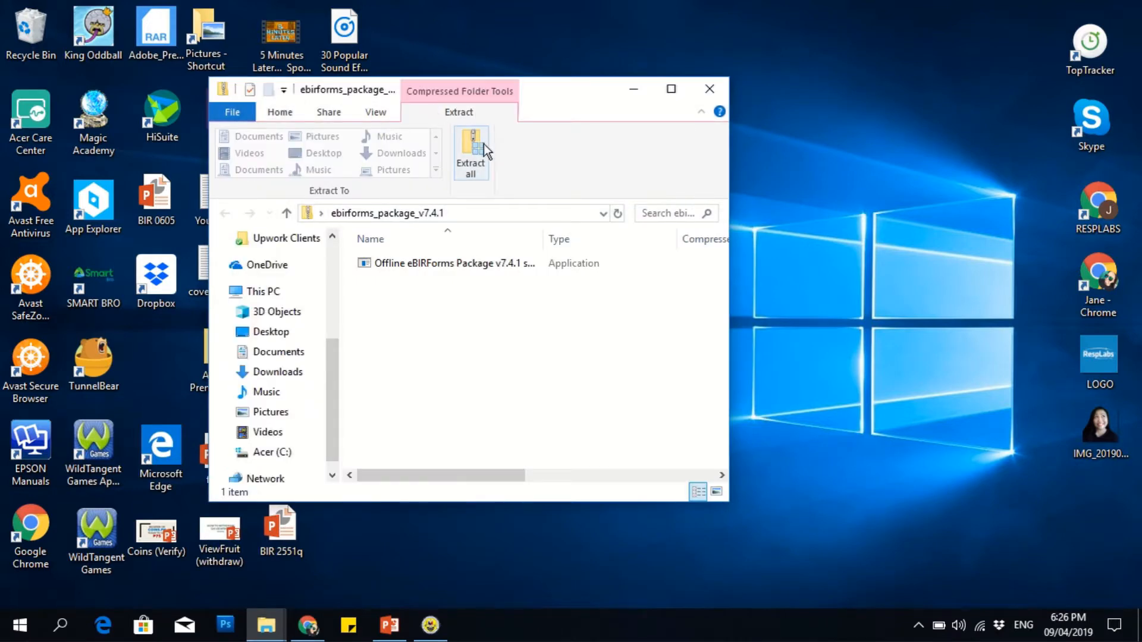
{"action": "left_click", "coordinate": [485, 151]}
{"action": "left_click", "coordinate": [732, 474]}
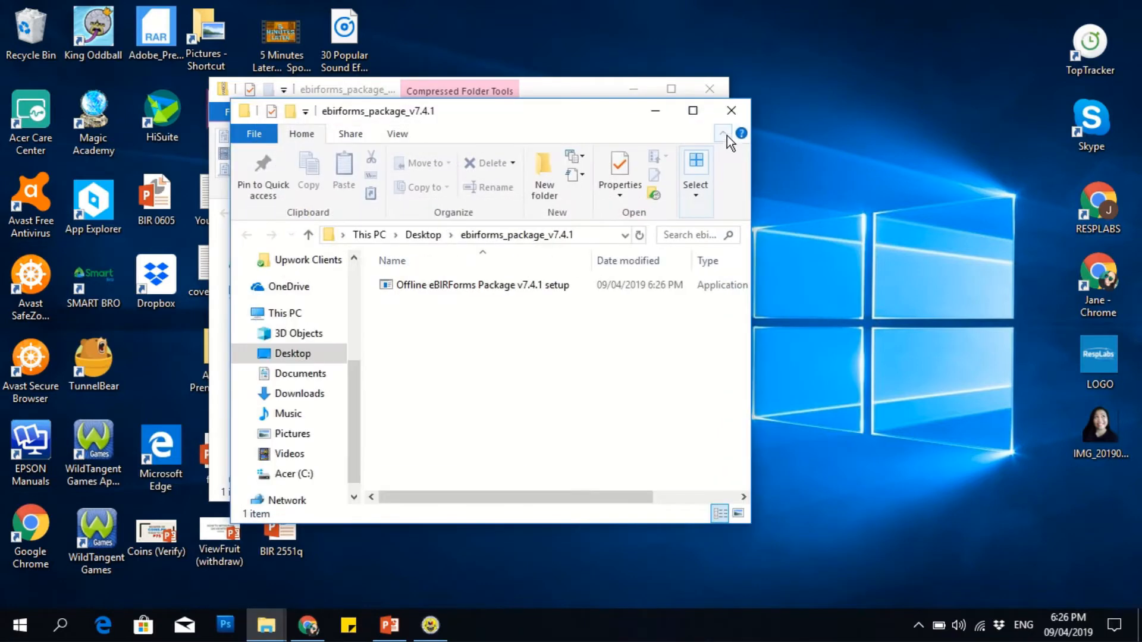
{"action": "left_click", "coordinate": [714, 90]}
- Run the Offline eBIRForms Package v7.4.1 setup from the extracted folder and choose to install it anyway
{"action": "left_click", "coordinate": [469, 285]}
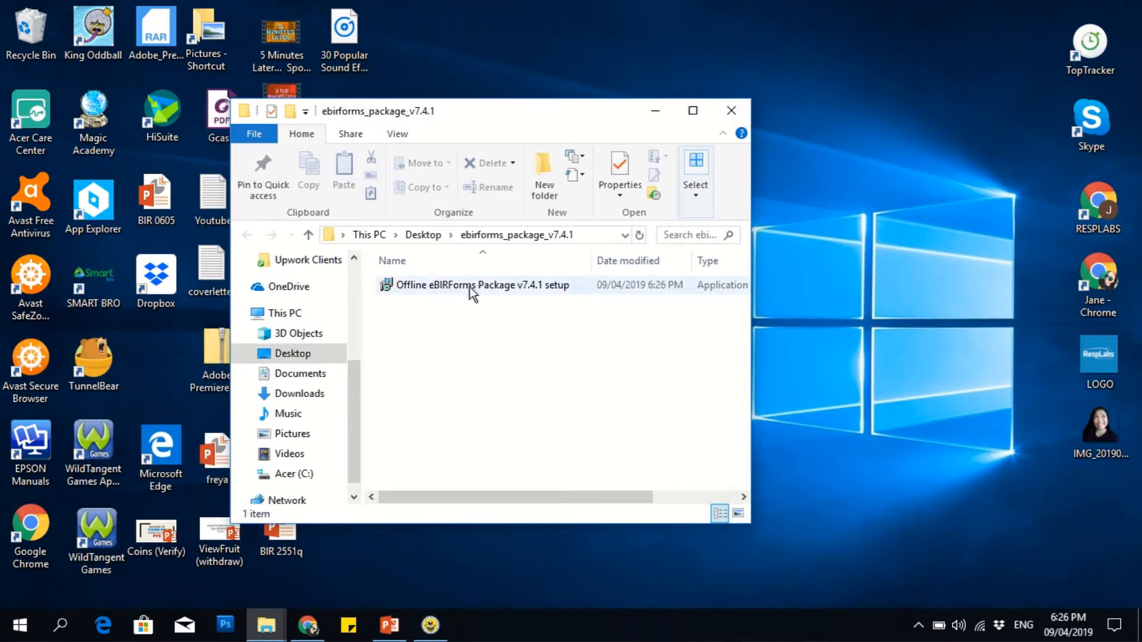
{"action": "double_click", "coordinate": [469, 285]}
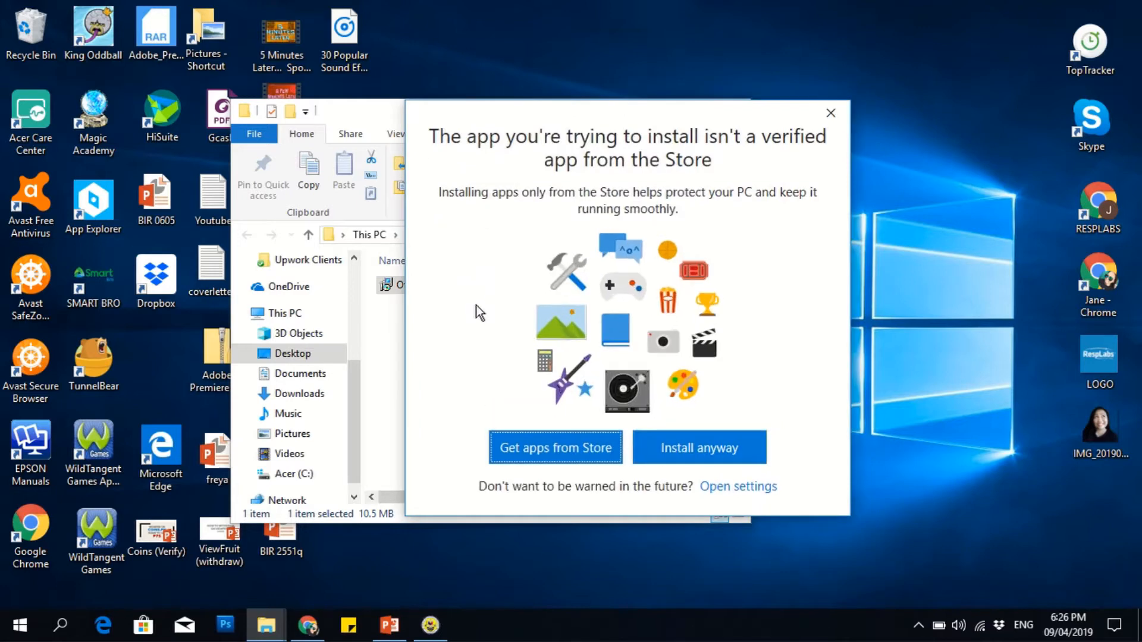
{"action": "left_click", "coordinate": [716, 455]}
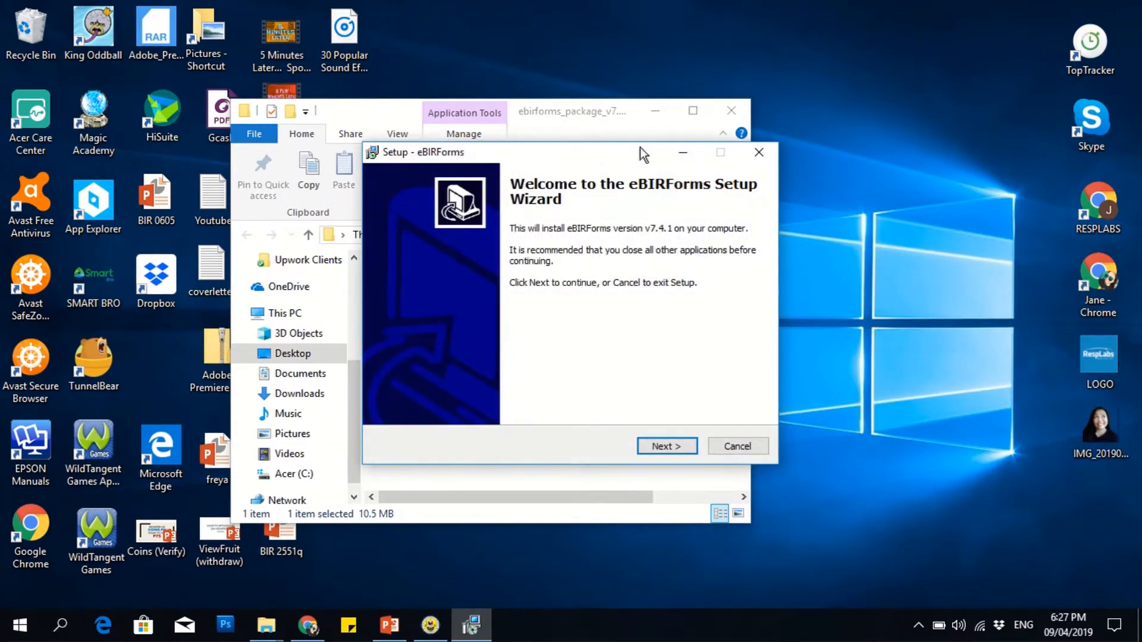
- Install eBIRForms to C:\eBIRForms with the default Start Menu folder and finish the setup wizard
{"action": "left_click", "coordinate": [681, 452]}
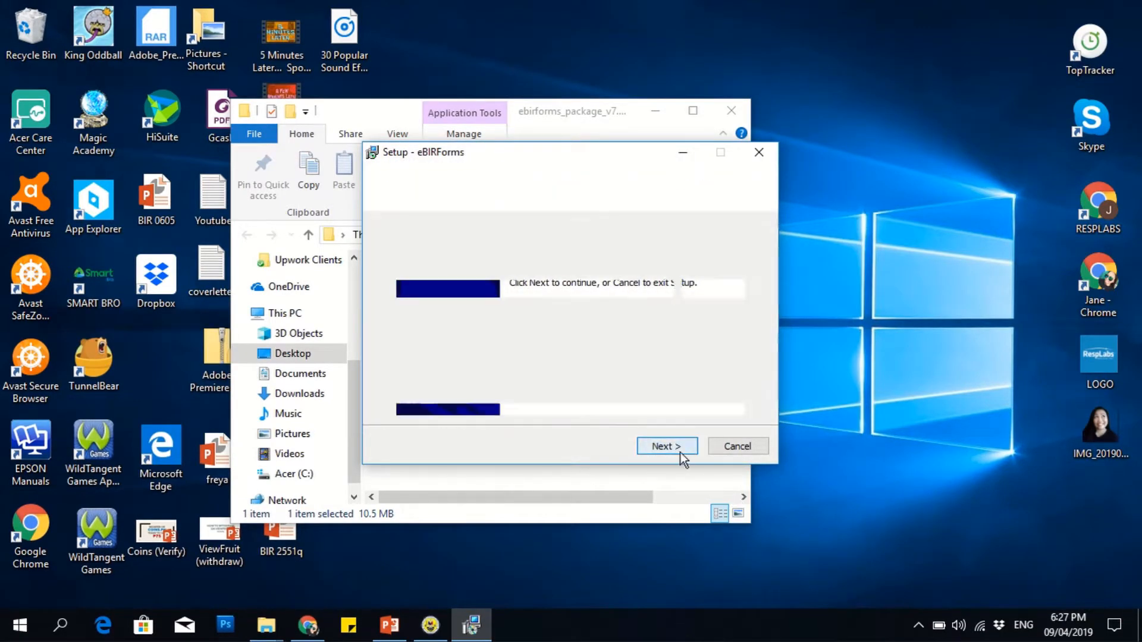
{"action": "left_click", "coordinate": [646, 446]}
{"action": "left_click", "coordinate": [646, 446]}
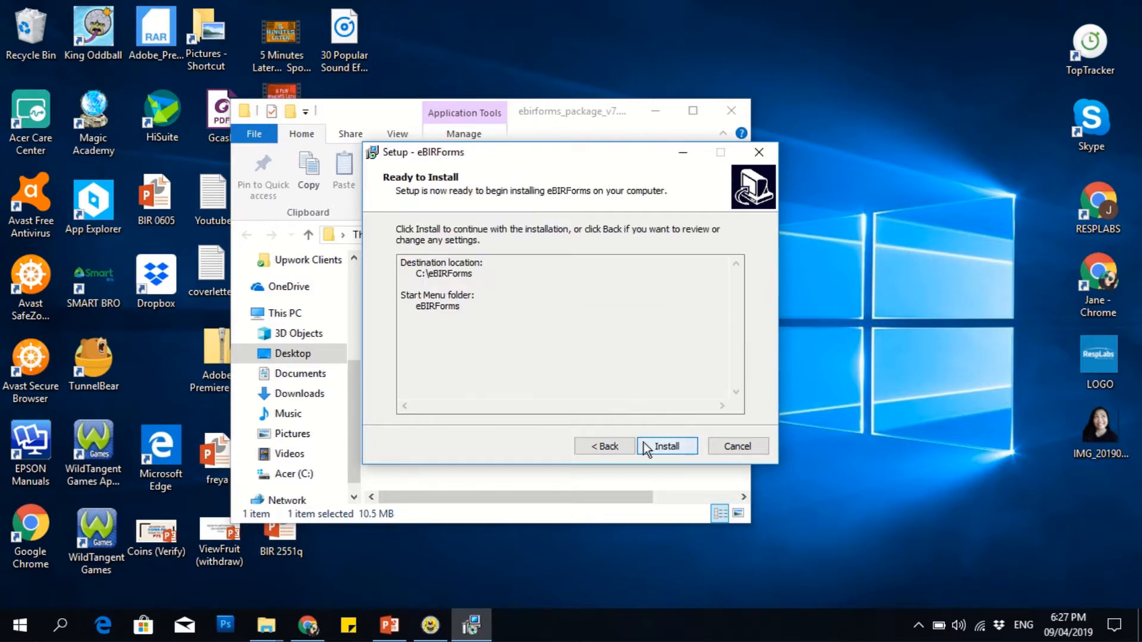
{"action": "left_click", "coordinate": [644, 445]}
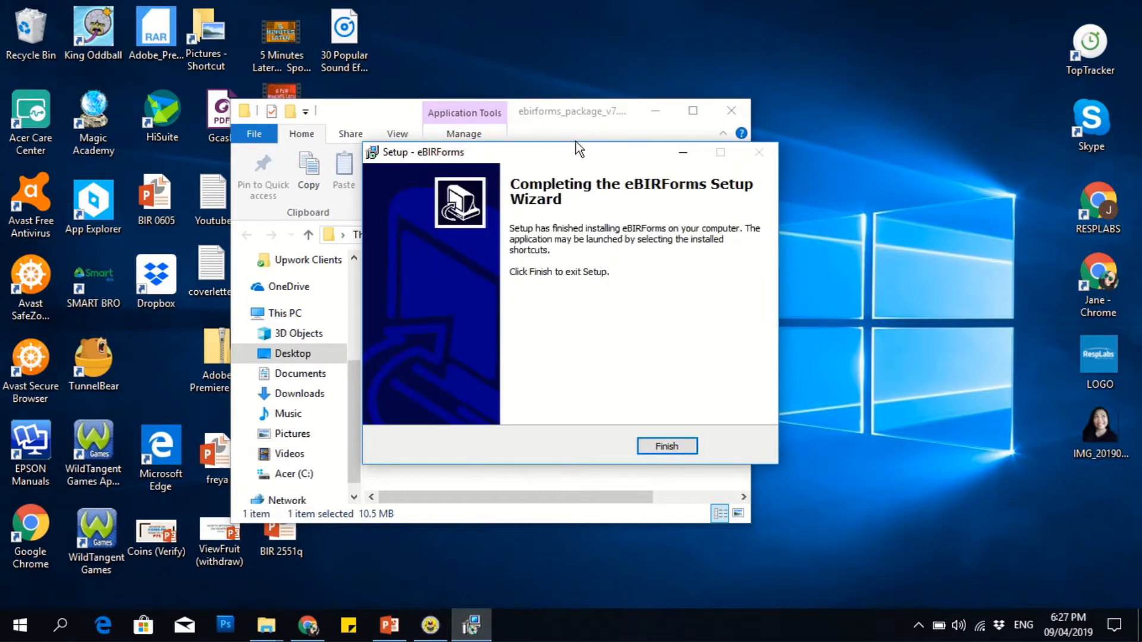
{"action": "left_click", "coordinate": [663, 452]}
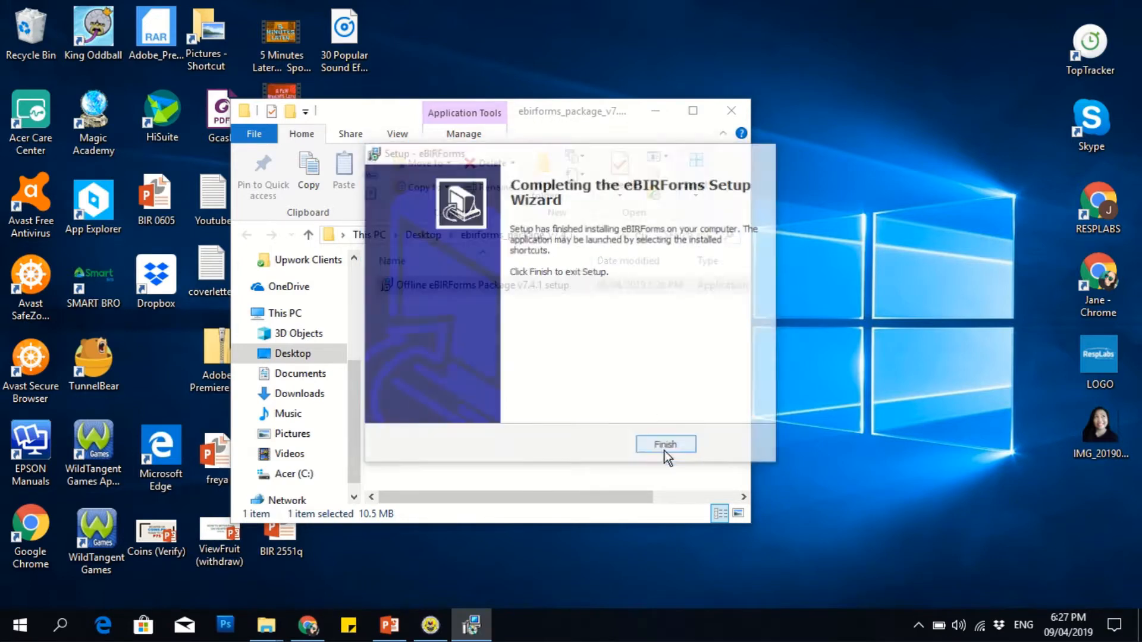
- Close the package folder window and remove the downloaded zip file and extracted folder from the desktop
{"action": "left_click", "coordinate": [741, 119]}
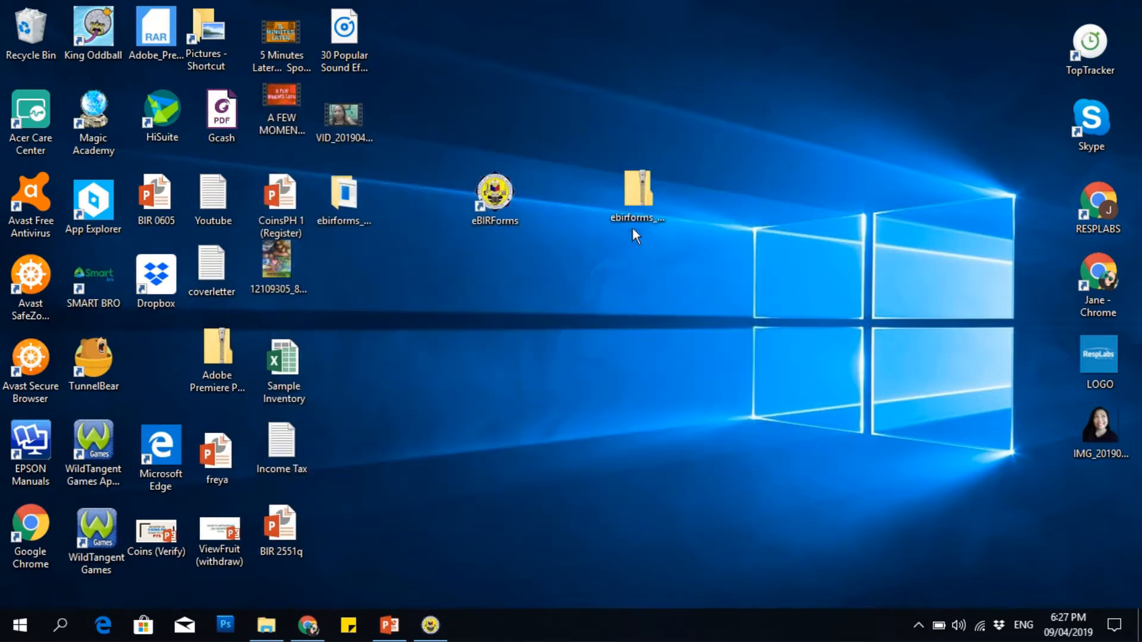
{"action": "left_click_drag", "start_coordinate": [634, 229], "coordinate": [356, 219]}
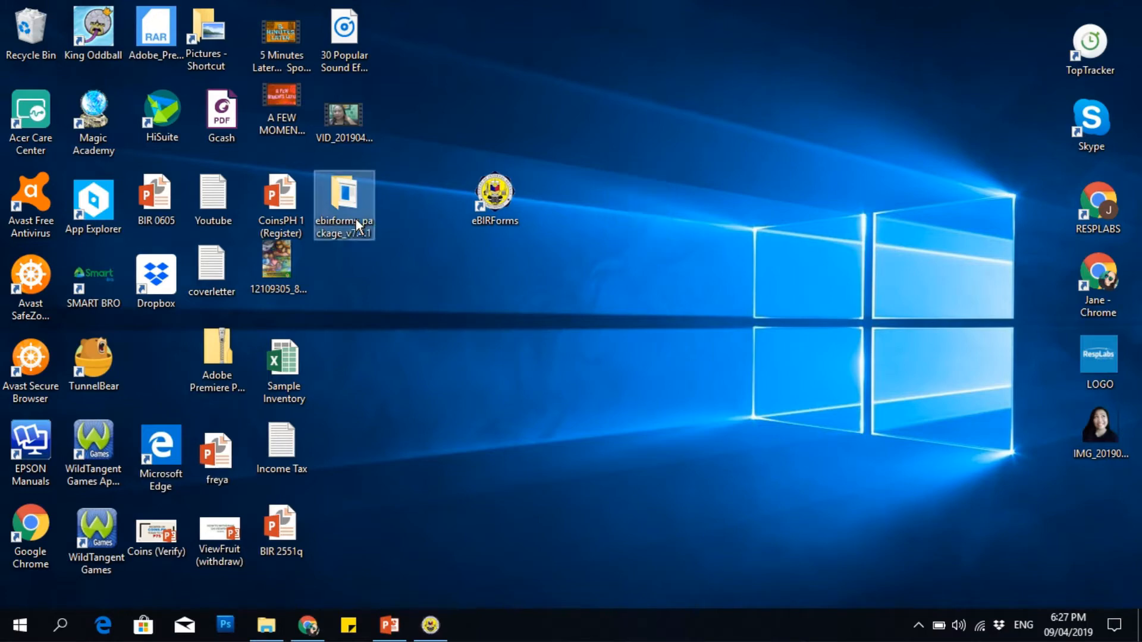
{"action": "key", "text": "Delete"}
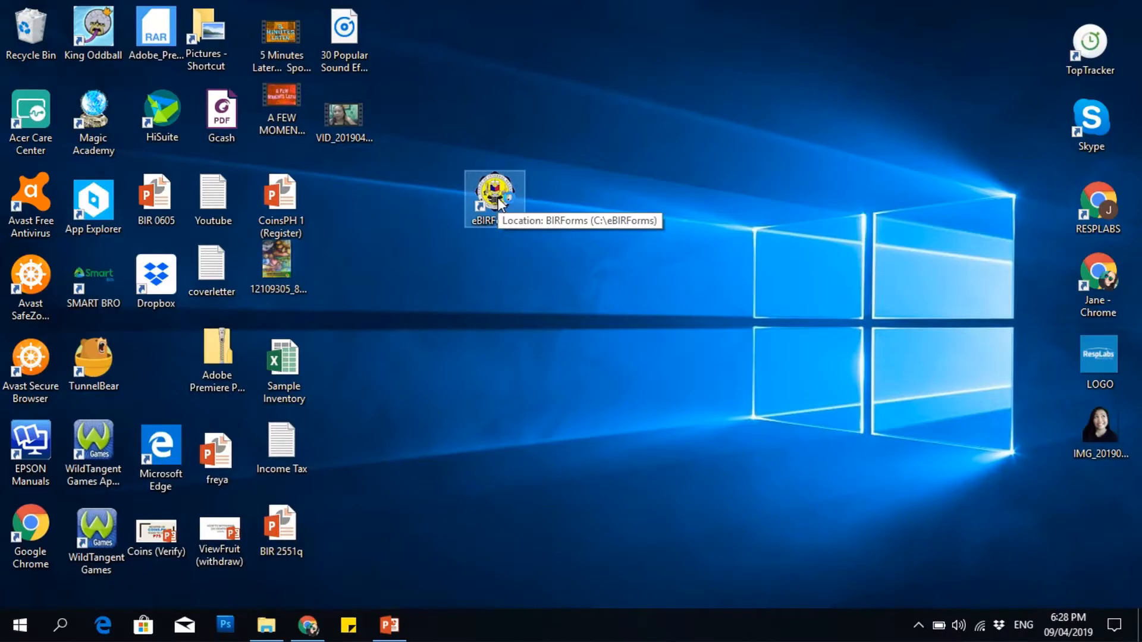
- Launch eBIRForms from the desktop and enter the Taxpayer Identification Number in the profile
{"action": "double_click", "coordinate": [498, 198]}
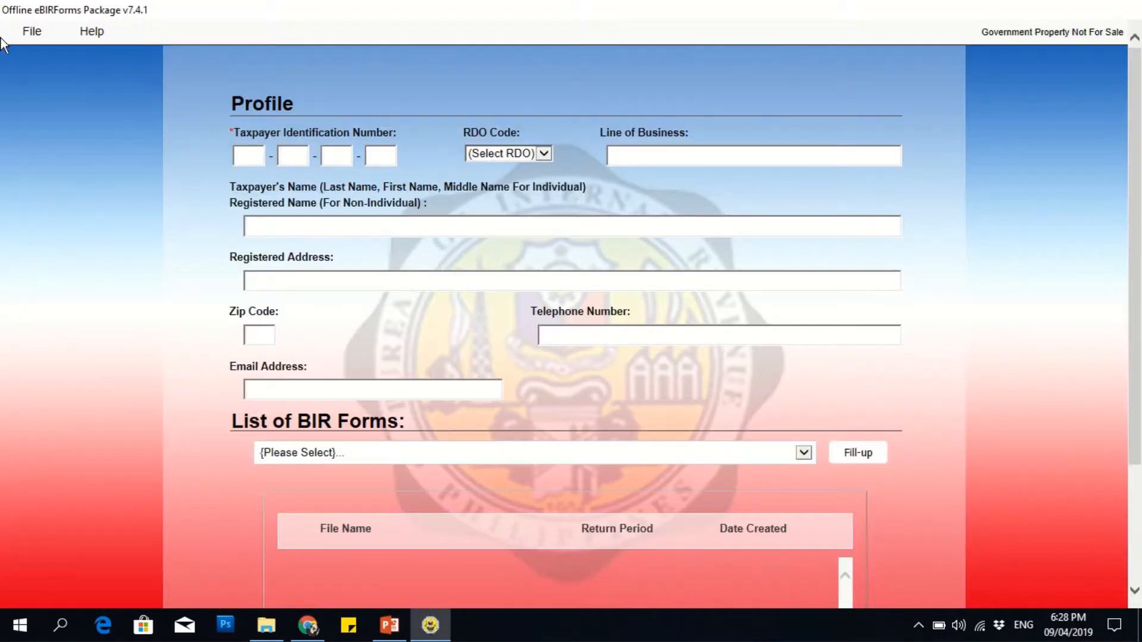
{"action": "left_click", "coordinate": [249, 155]}
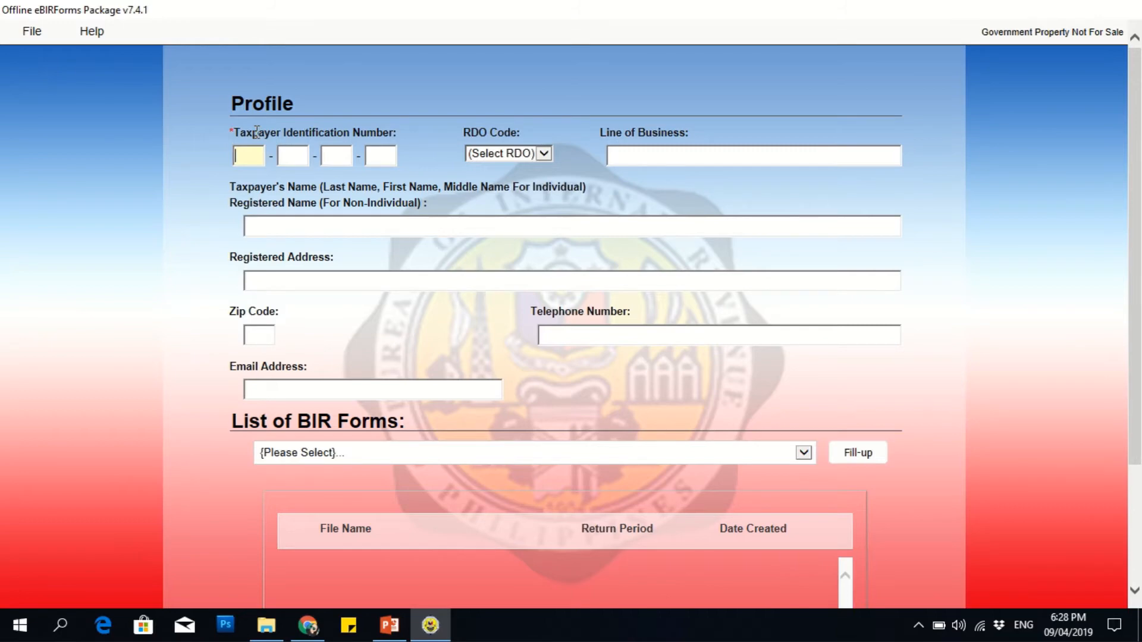
{"action": "type", "text": "000000000000"}
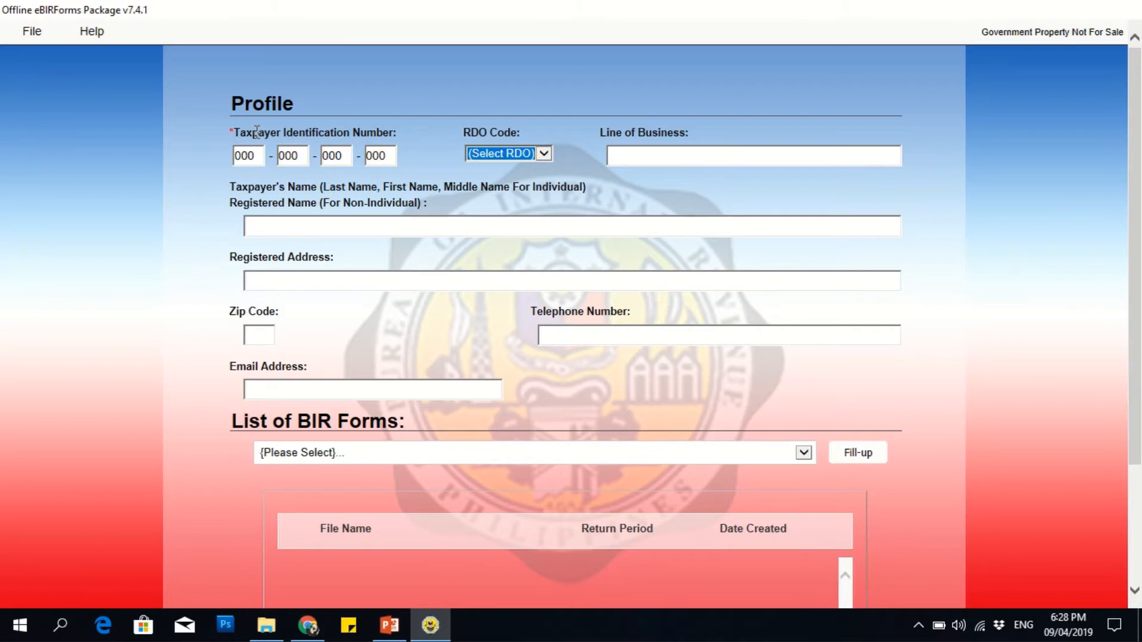
- Load the profile details for the entered taxpayer number and keep 002 as the RDO code
{"action": "left_click", "coordinate": [569, 162]}
{"action": "left_click", "coordinate": [545, 149]}
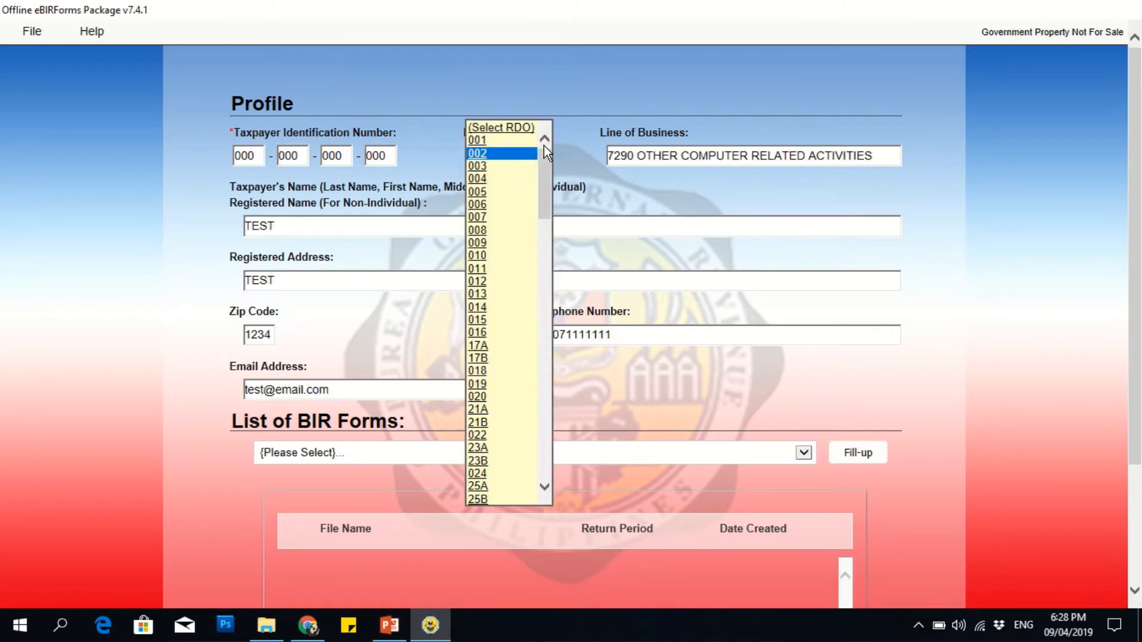
{"action": "left_click", "coordinate": [543, 145]}
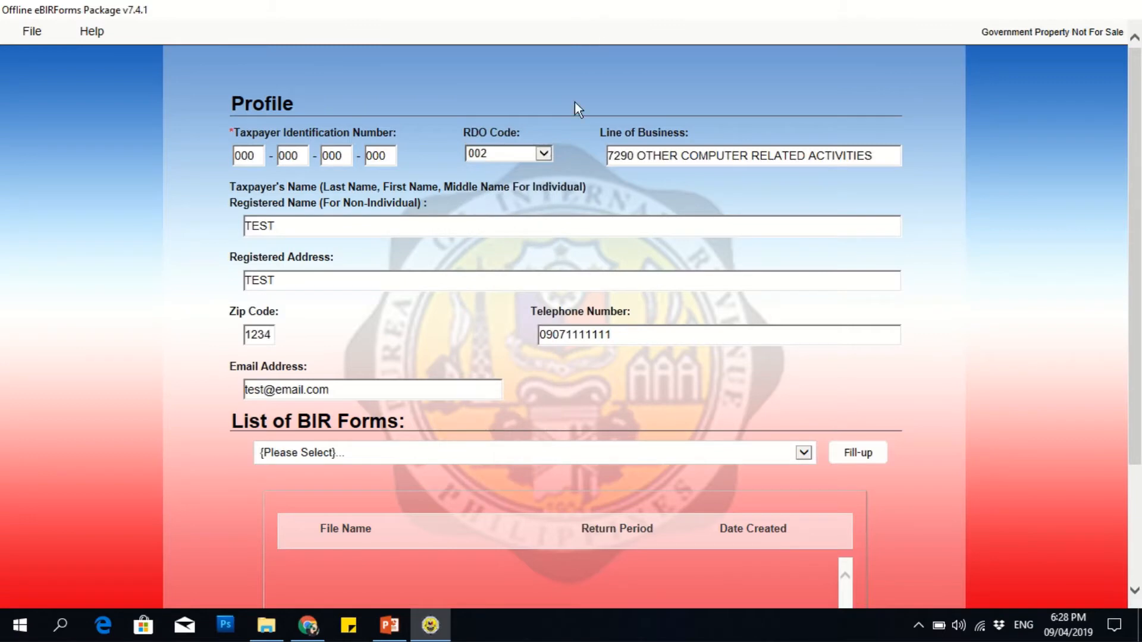
{"action": "left_click", "coordinate": [372, 229]}
- Choose BIR Form 2551Qv2018 - Quarterly Percentage Tax Return from the list of BIR forms and open it for fill-up, saving the profile
{"action": "scroll", "coordinate": [1140, 393], "scroll_direction": "down", "scroll_amount": 2}
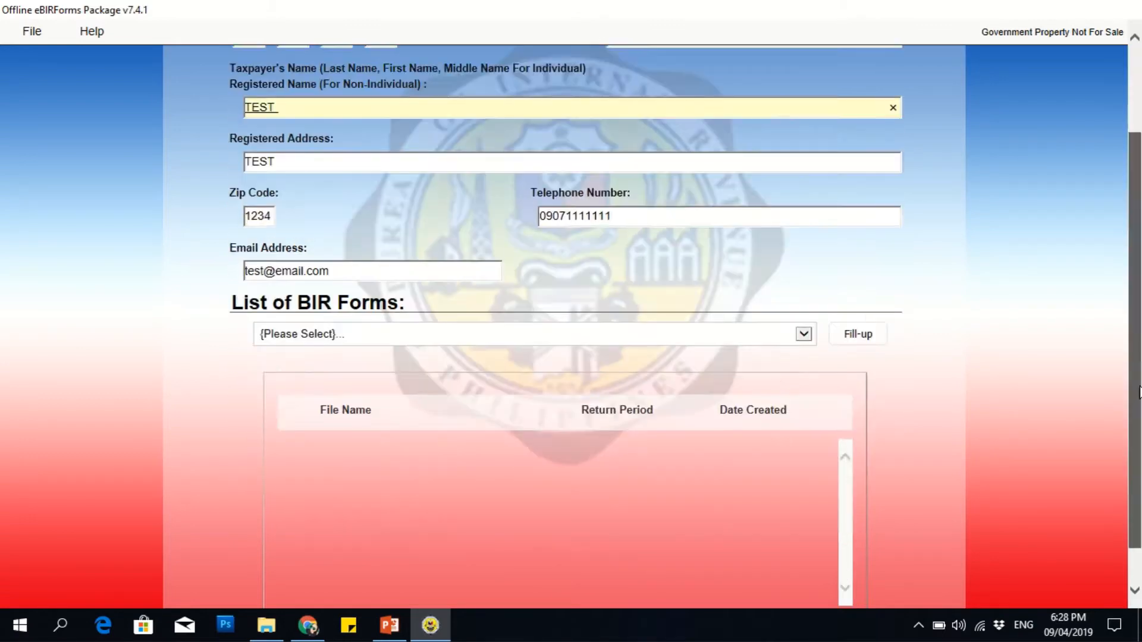
{"action": "left_click", "coordinate": [781, 309]}
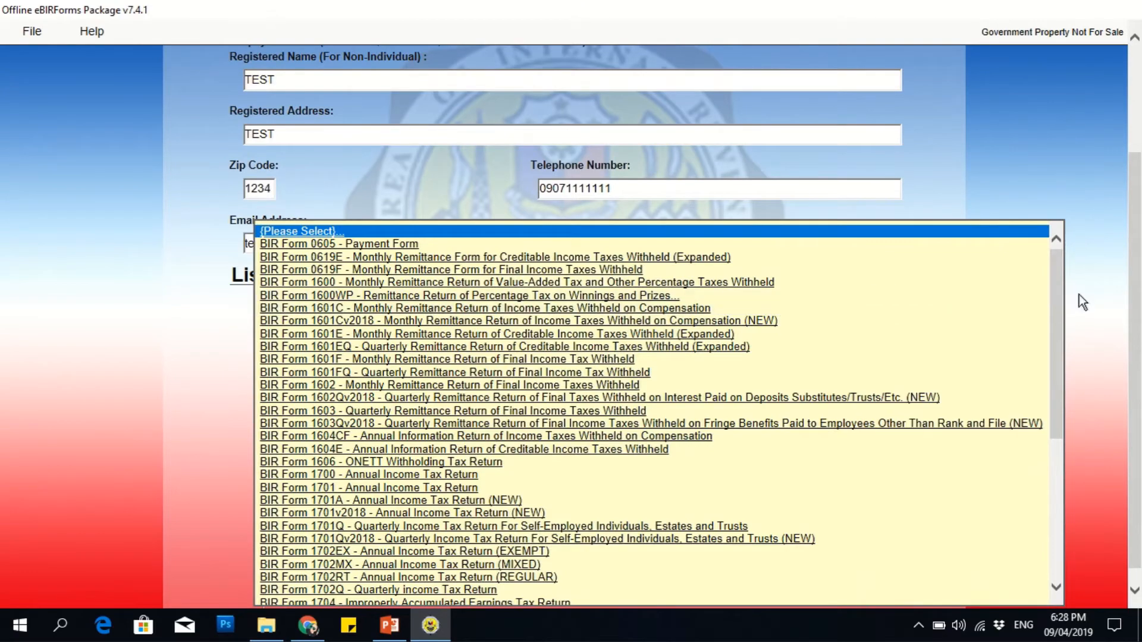
{"action": "scroll", "coordinate": [1045, 490], "scroll_direction": "down", "scroll_amount": 7}
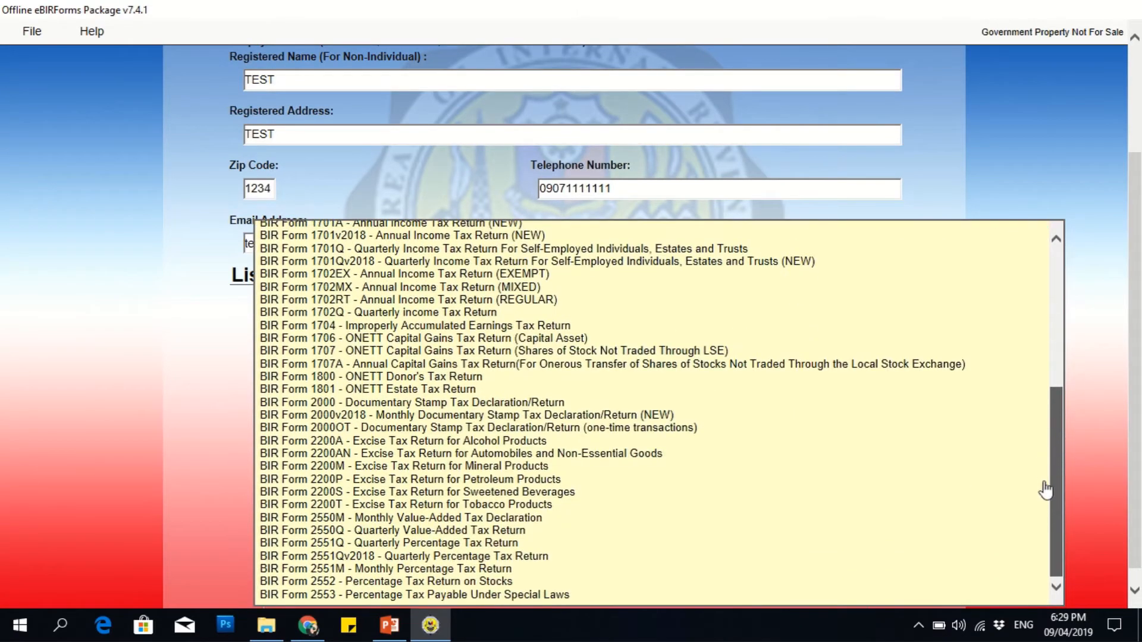
{"action": "left_click_drag", "start_coordinate": [1138, 364], "coordinate": [1137, 475]}
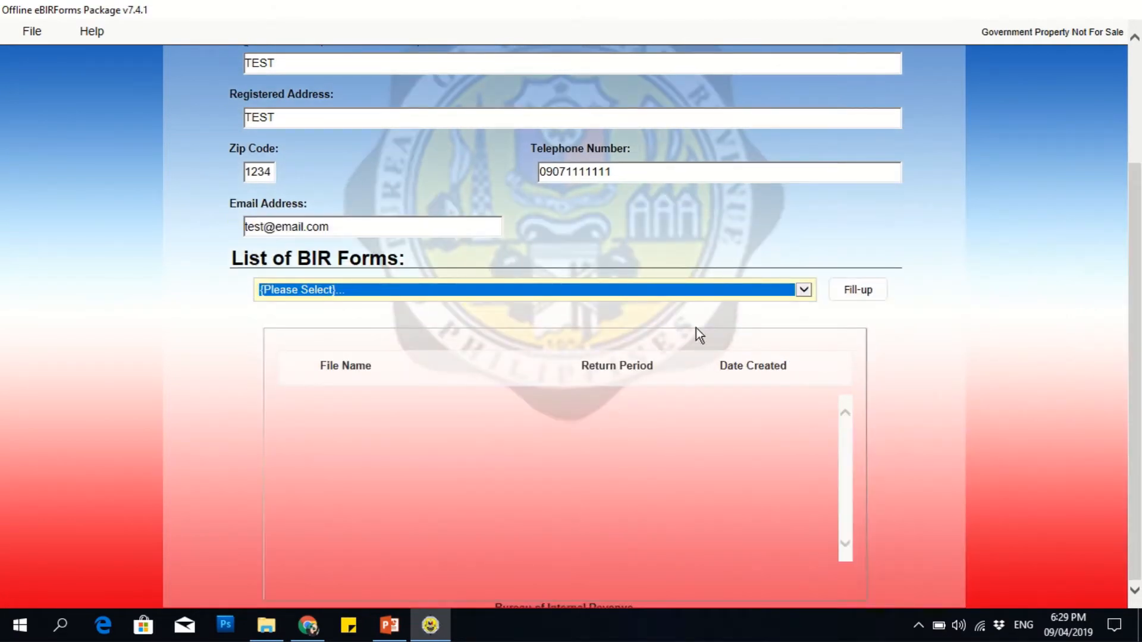
{"action": "left_click", "coordinate": [720, 292]}
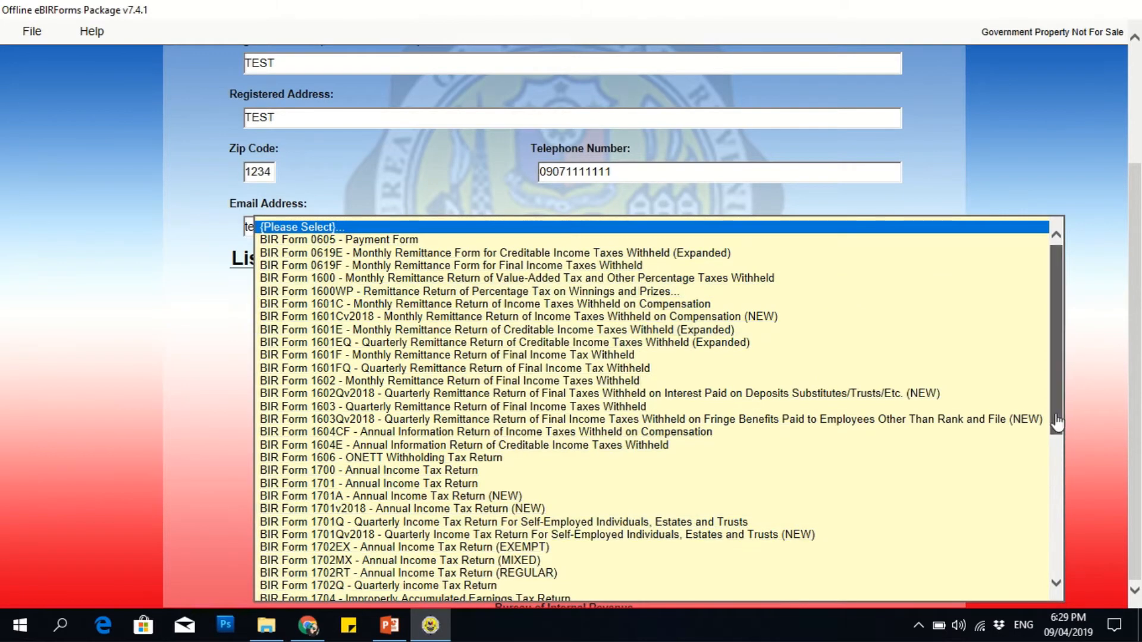
{"action": "left_click_drag", "start_coordinate": [1056, 422], "coordinate": [1047, 586]}
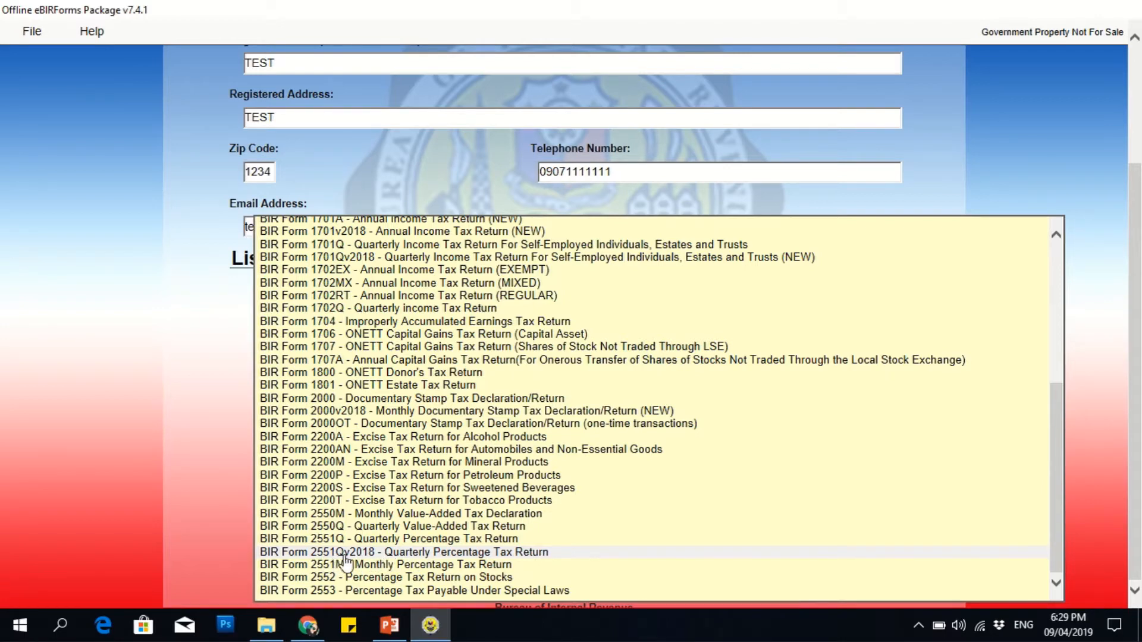
{"action": "left_click", "coordinate": [456, 553]}
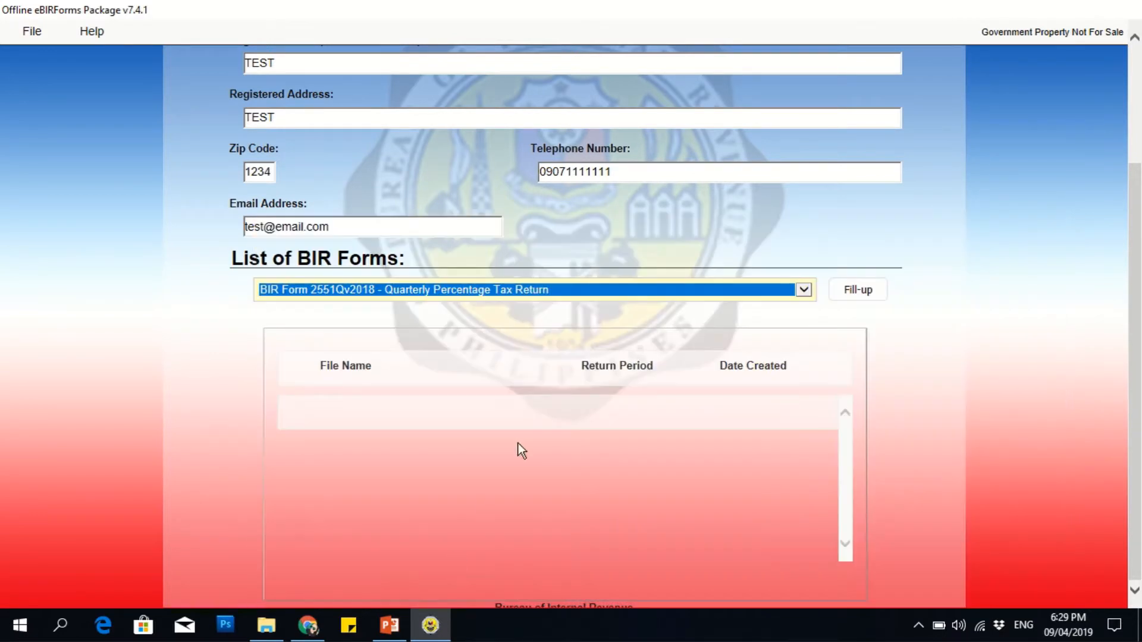
{"action": "left_click", "coordinate": [858, 295]}
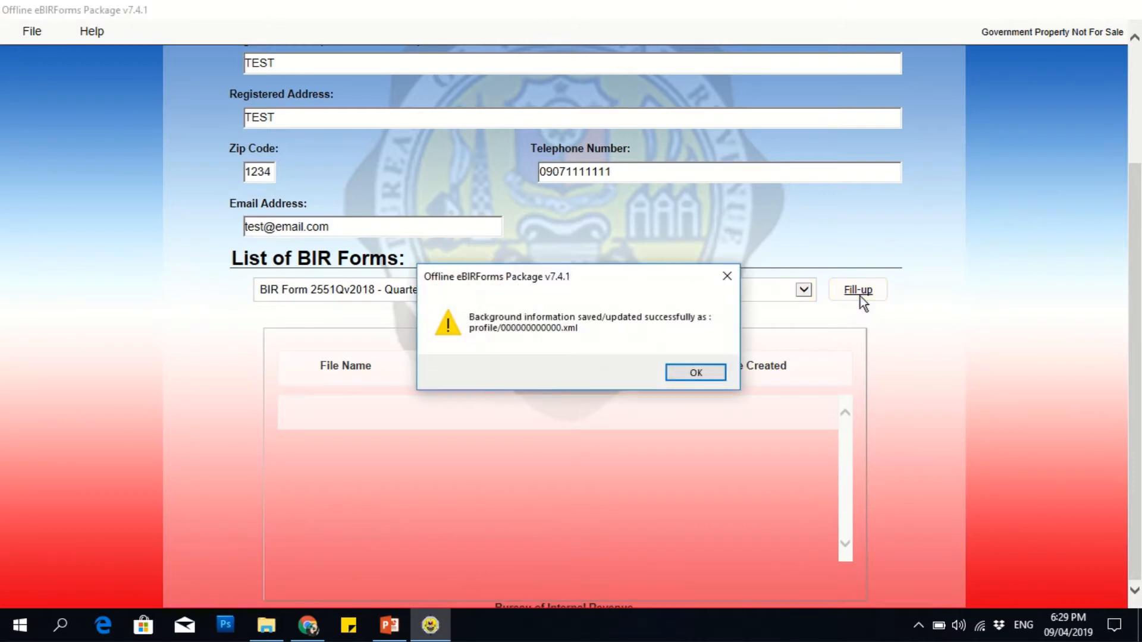
{"action": "left_click", "coordinate": [696, 373]}
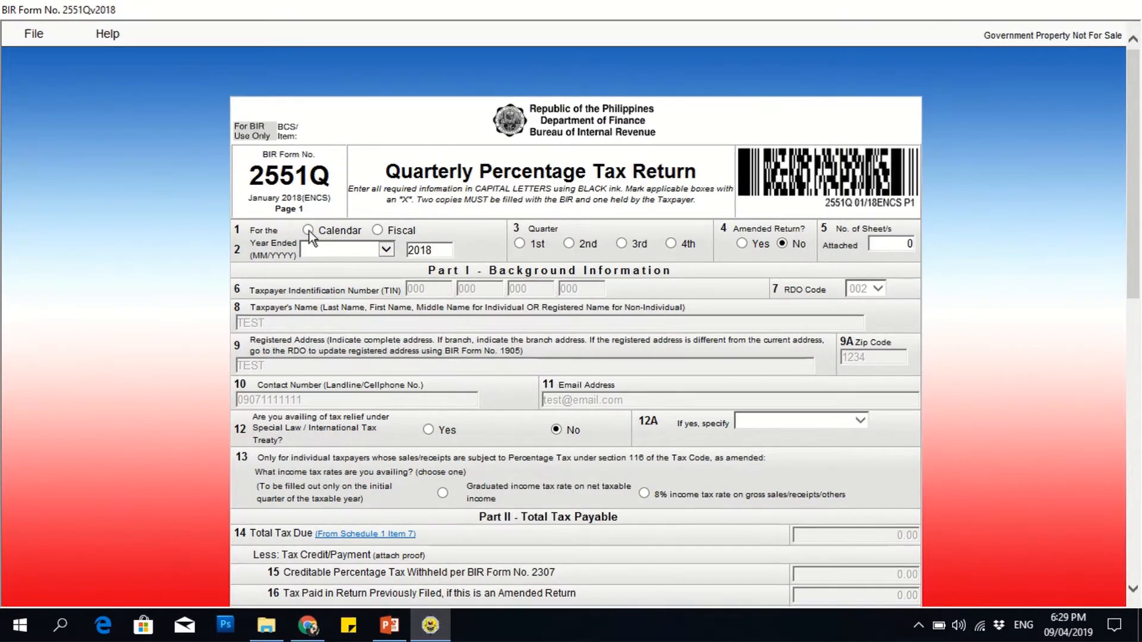
- Set the return to the calendar year 2019 and the 1st quarter
{"action": "left_click", "coordinate": [308, 231]}
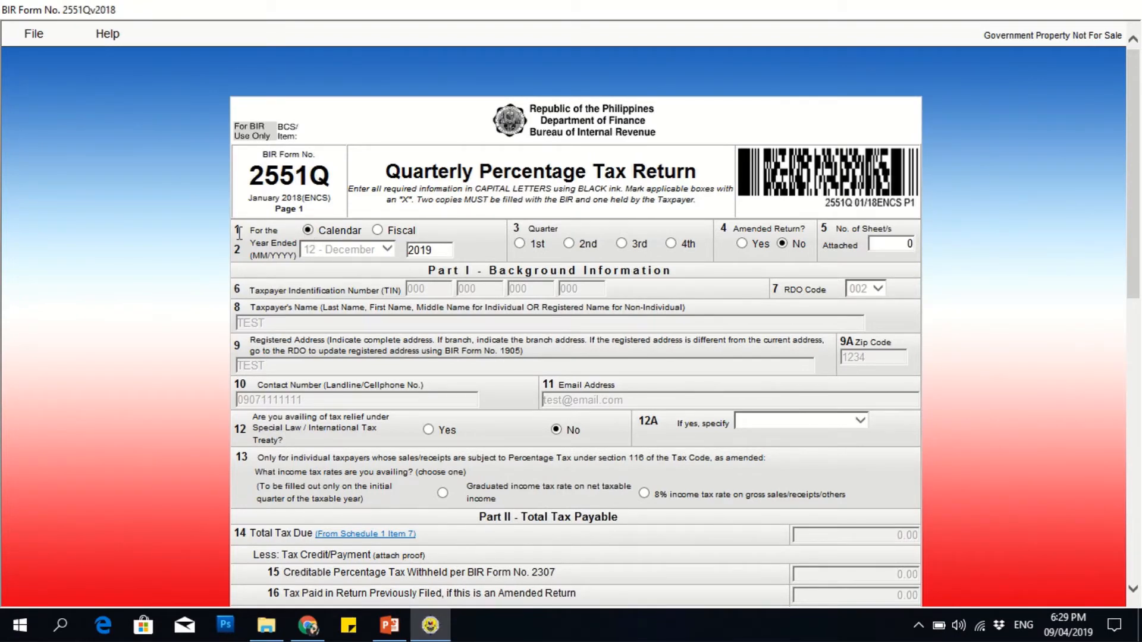
{"action": "double_click", "coordinate": [445, 250]}
{"action": "left_click", "coordinate": [520, 244]}
{"action": "left_click_drag", "start_coordinate": [1137, 203], "coordinate": [1139, 253]}
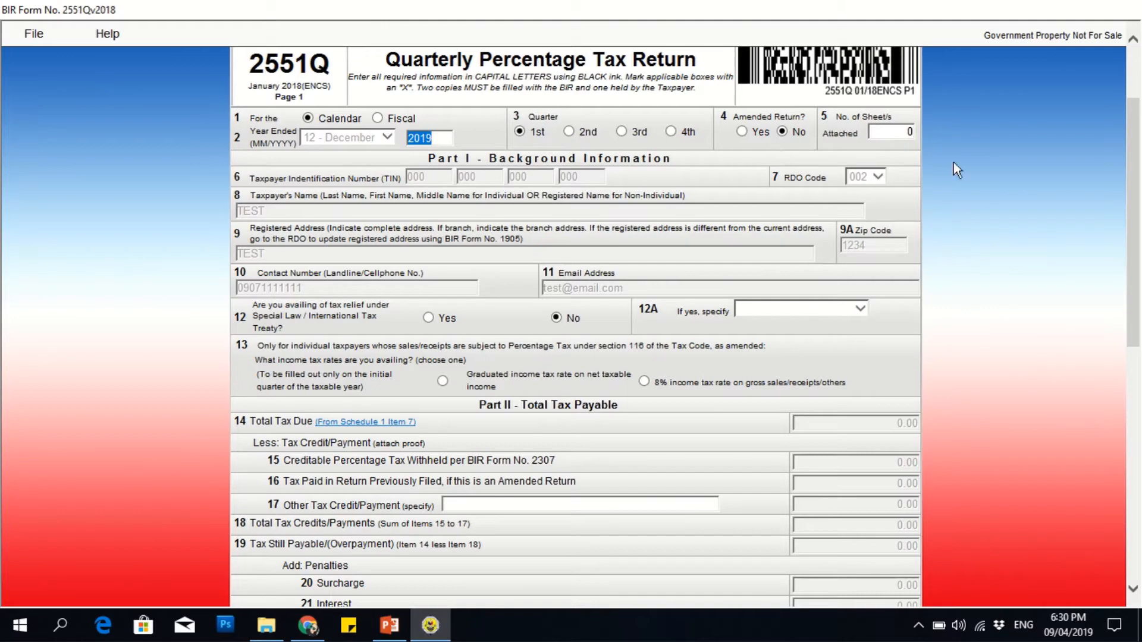
- Choose the graduated income tax rate on net taxable income in item 13 and go to page 2 of the return
{"action": "scroll", "coordinate": [1133, 222], "scroll_direction": "down", "scroll_amount": 1}
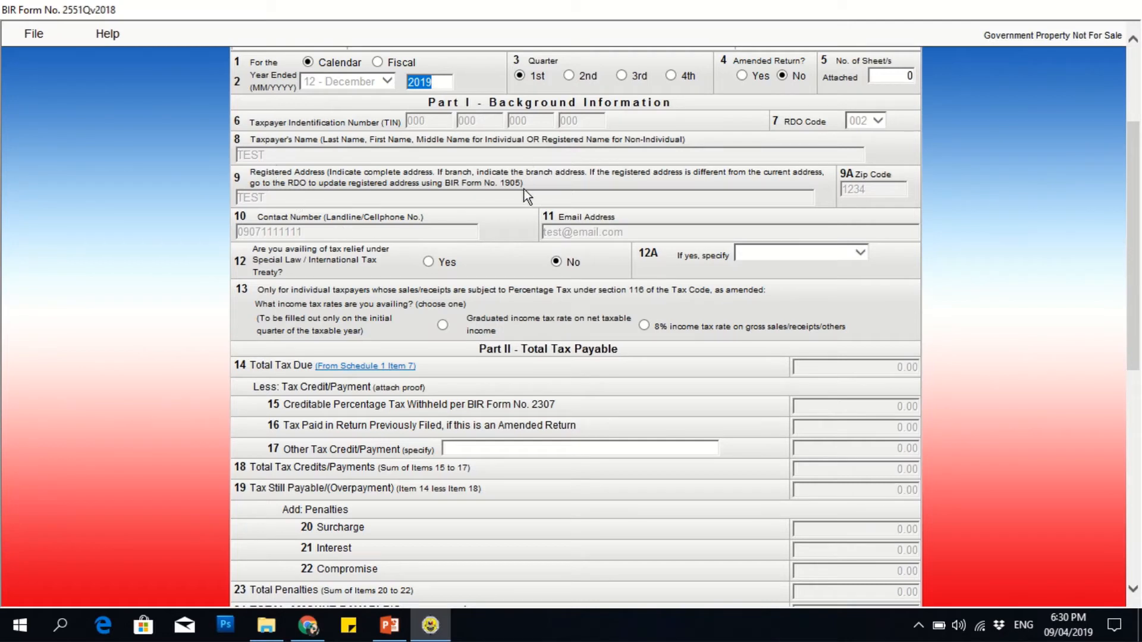
{"action": "scroll", "coordinate": [1133, 178], "scroll_direction": "down", "scroll_amount": 1}
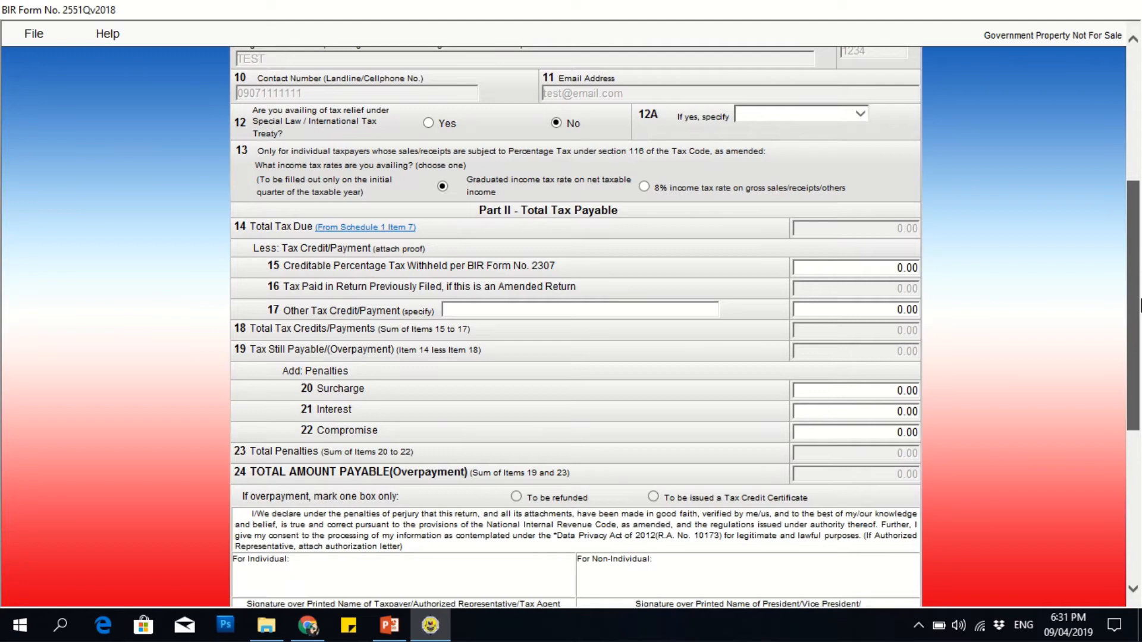
{"action": "scroll", "coordinate": [1140, 306], "scroll_direction": "down", "scroll_amount": 1}
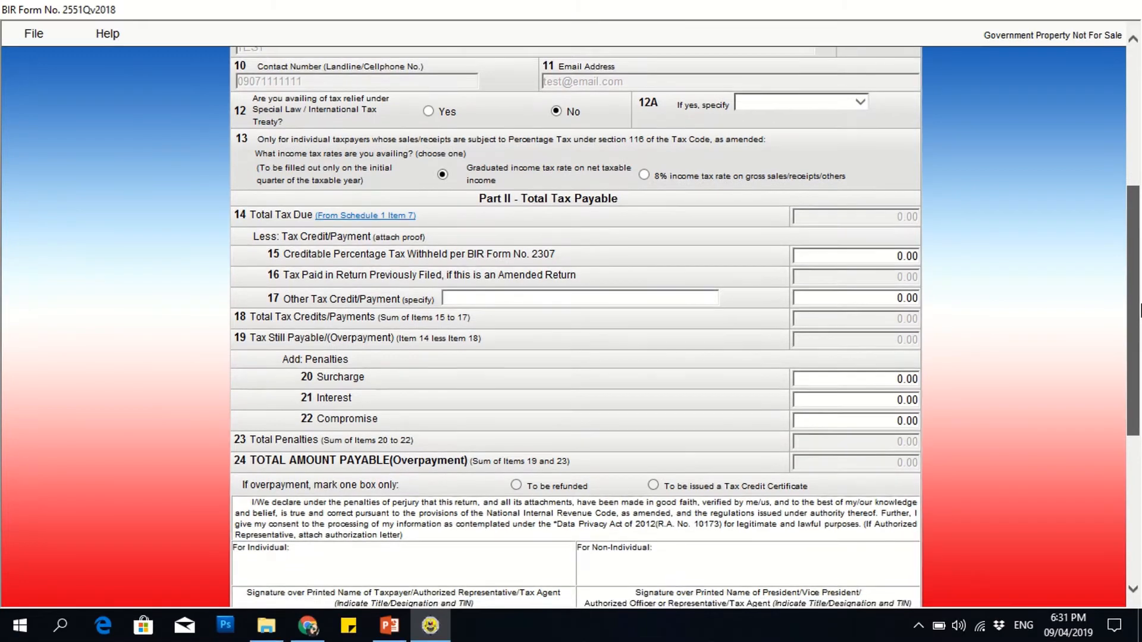
{"action": "left_click", "coordinate": [882, 255]}
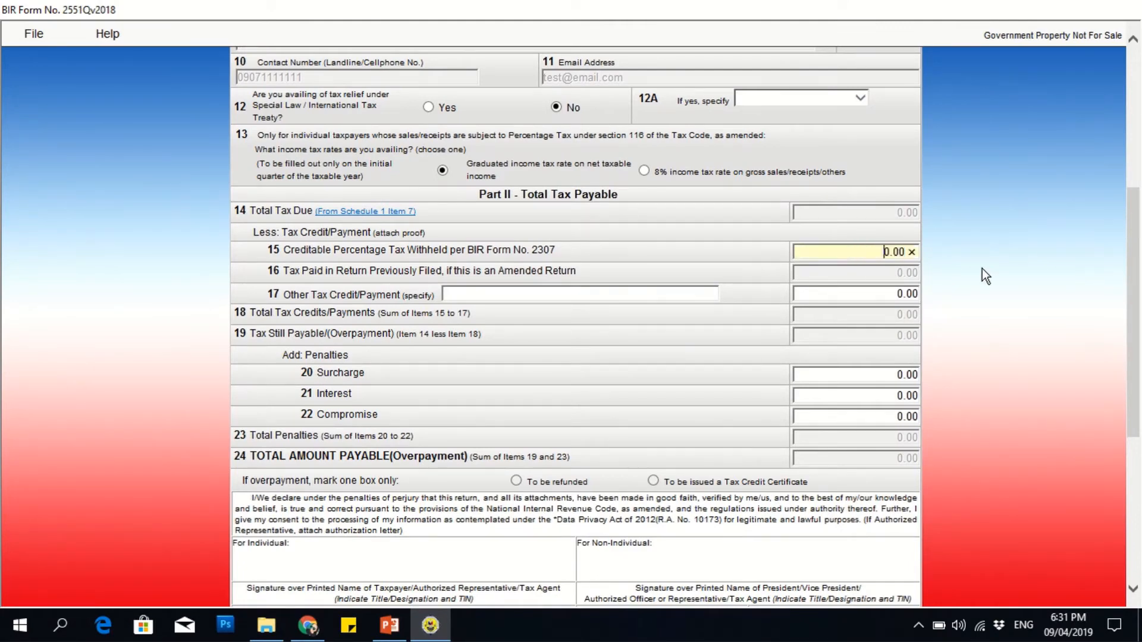
{"action": "left_click_drag", "start_coordinate": [1140, 292], "coordinate": [1141, 437]}
{"action": "left_click", "coordinate": [656, 529]}
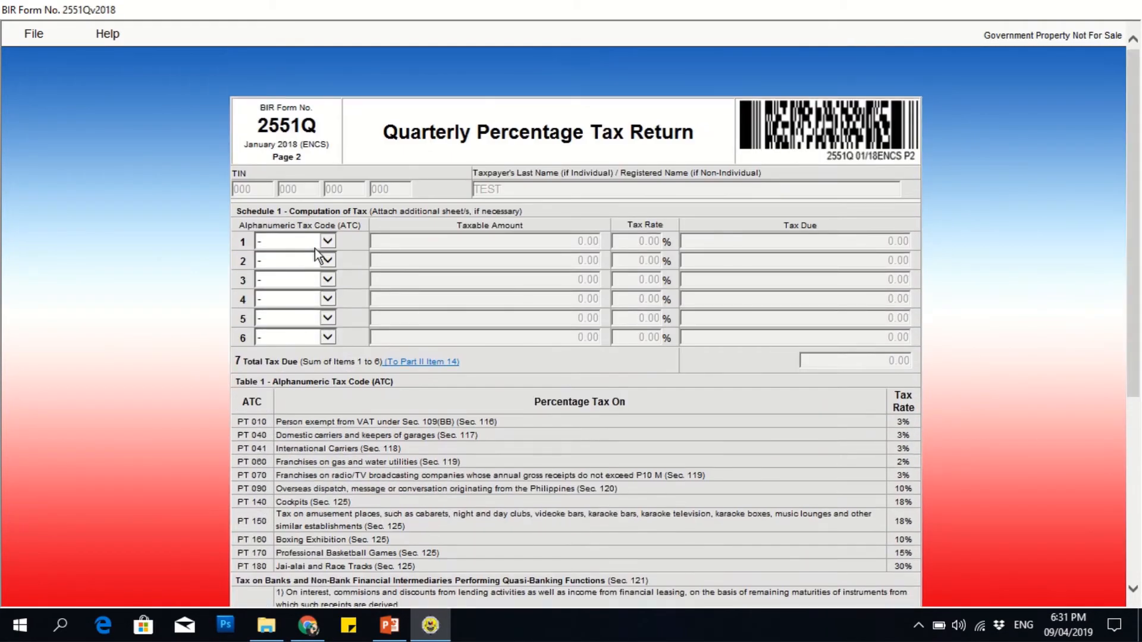
- In row 1 of Schedule 1, pick tax code PT 010 and enter a taxable amount of 62,000
{"action": "left_click", "coordinate": [325, 242]}
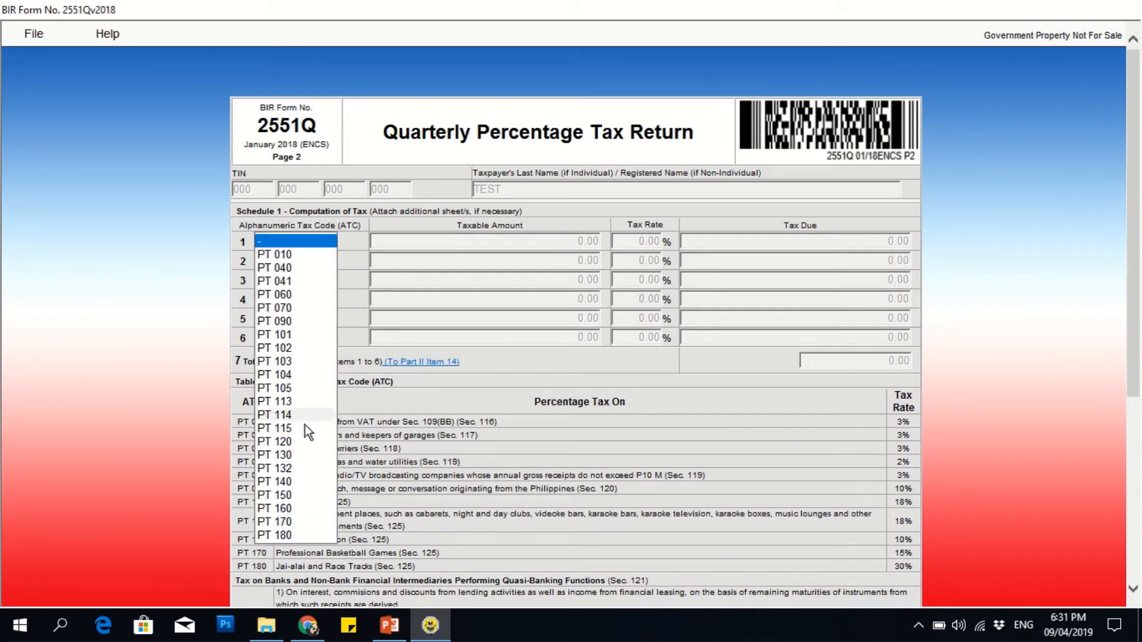
{"action": "left_click", "coordinate": [302, 254]}
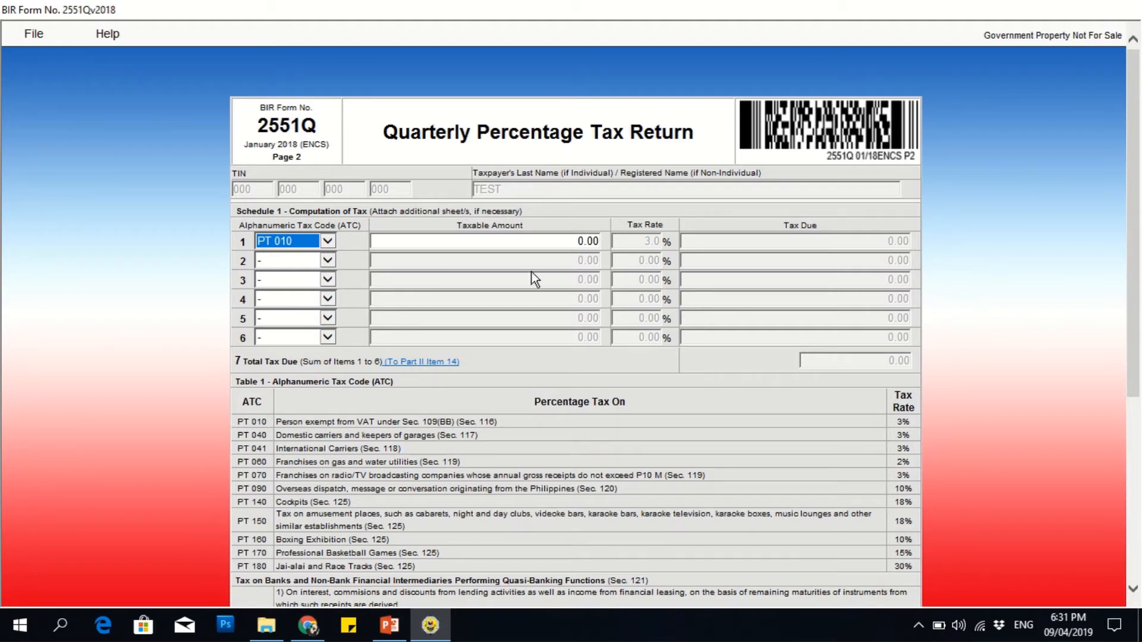
{"action": "left_click", "coordinate": [561, 243]}
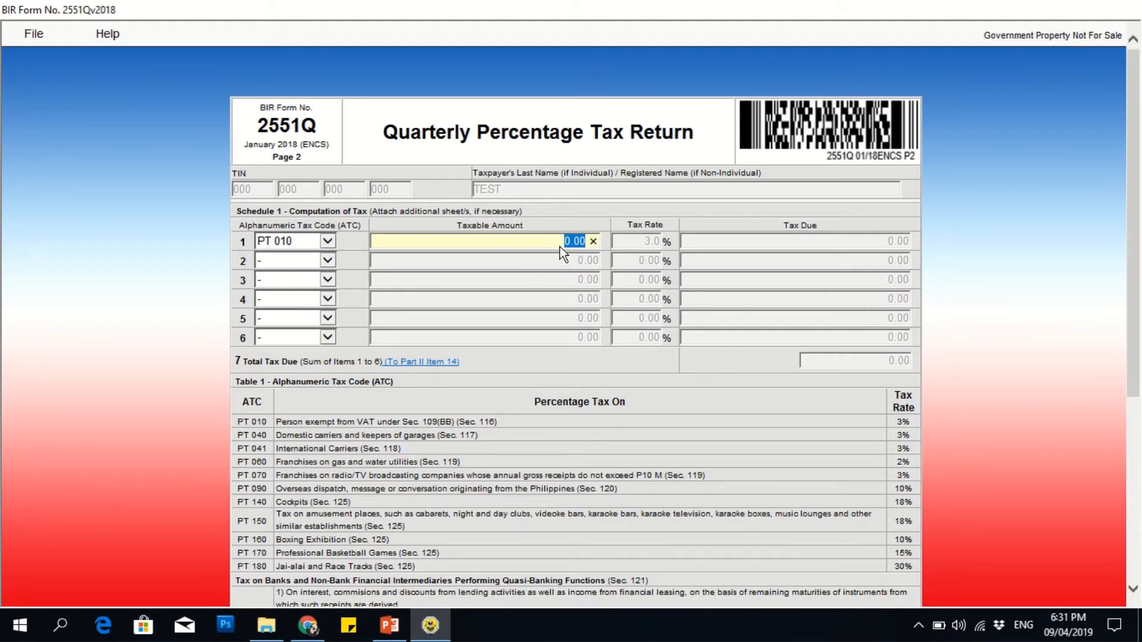
{"action": "type", "text": "62,000"}
{"action": "left_click", "coordinate": [642, 399]}
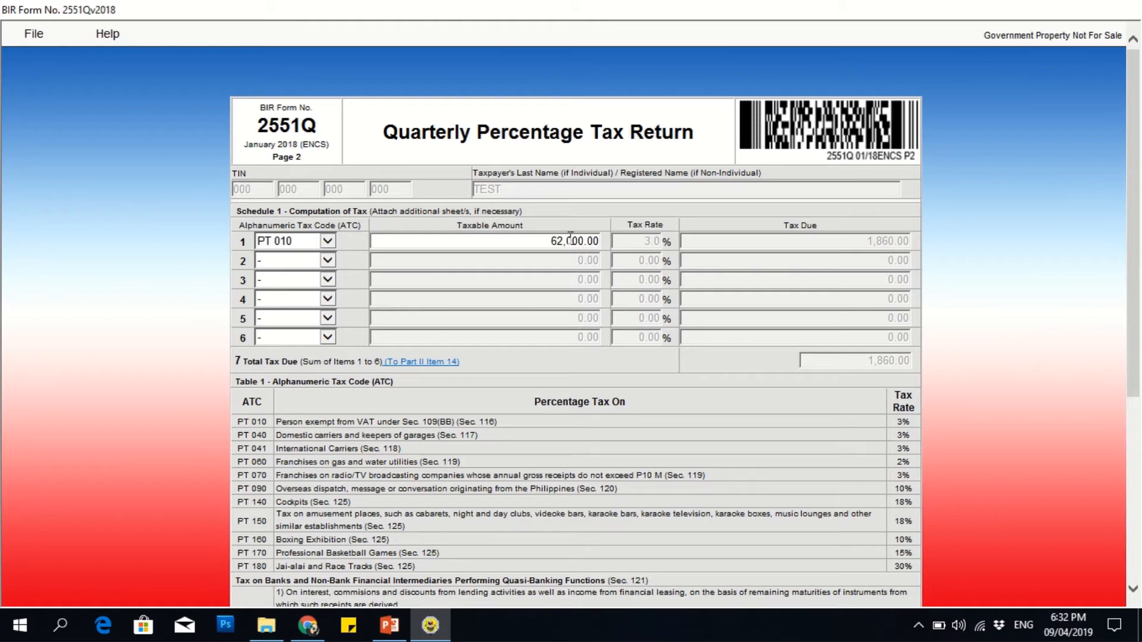
{"action": "left_click", "coordinate": [542, 241]}
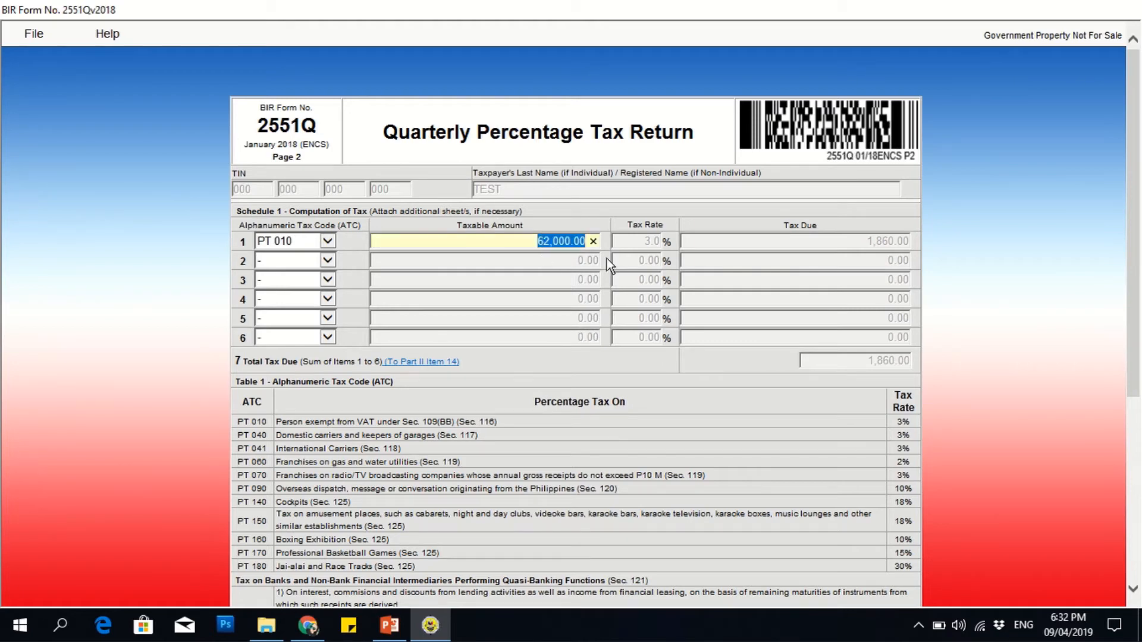
{"action": "left_click", "coordinate": [689, 254]}
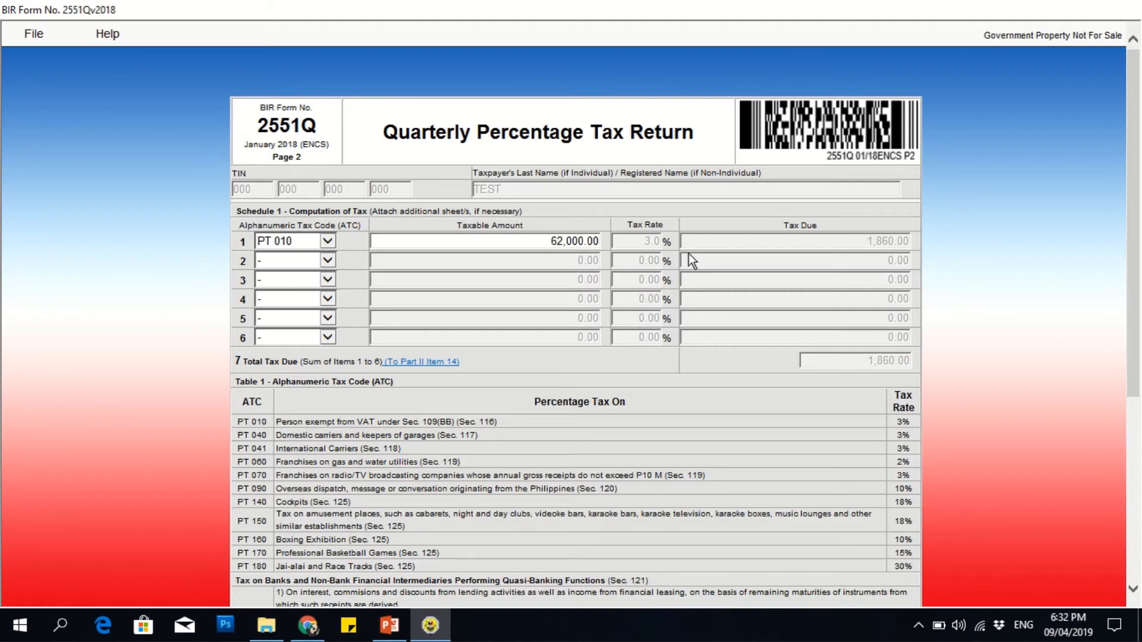
- Return to page 1 and review the Part II total tax payable computation
{"action": "scroll", "coordinate": [689, 254], "scroll_direction": "down", "scroll_amount": 3}
{"action": "scroll", "coordinate": [743, 264], "scroll_direction": "up", "scroll_amount": 3}
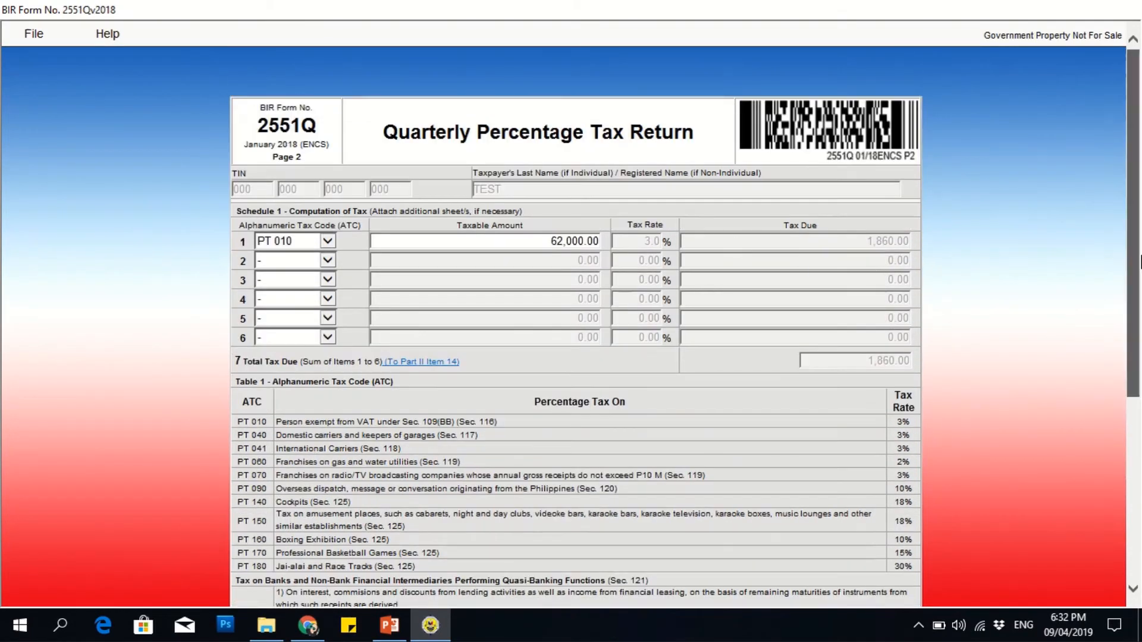
{"action": "left_click_drag", "start_coordinate": [1134, 223], "coordinate": [1133, 405]}
{"action": "left_click", "coordinate": [513, 537]}
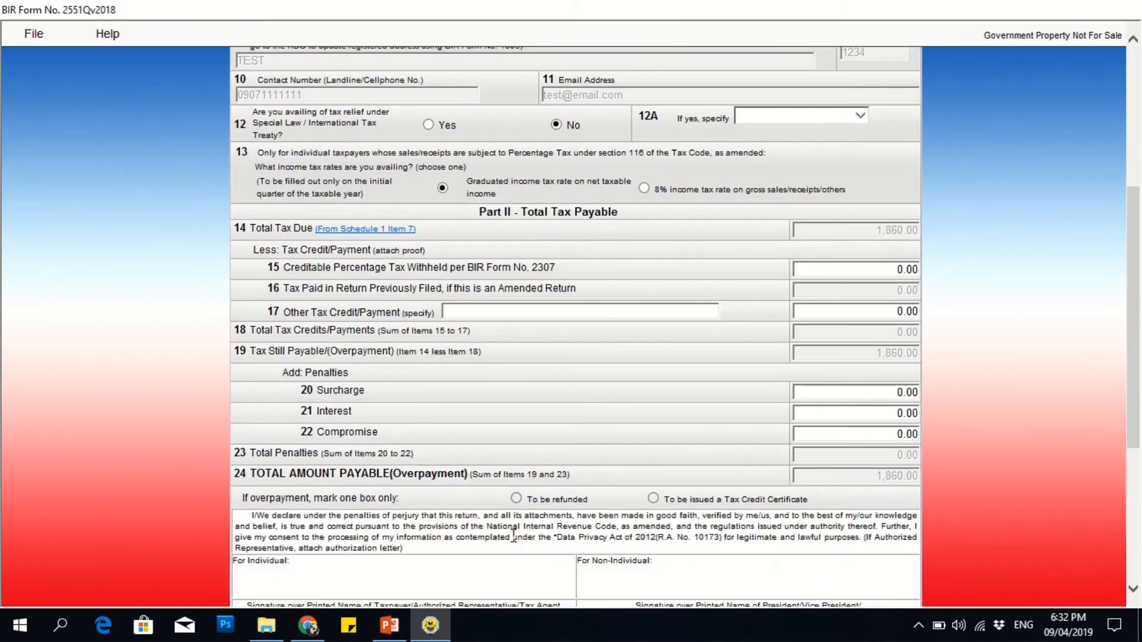
- Choose the 8% income tax rate on gross sales/receipts in item 13 and check the Schedule 1 tax code fields on page 2
{"action": "left_click_drag", "start_coordinate": [1140, 370], "coordinate": [1139, 337]}
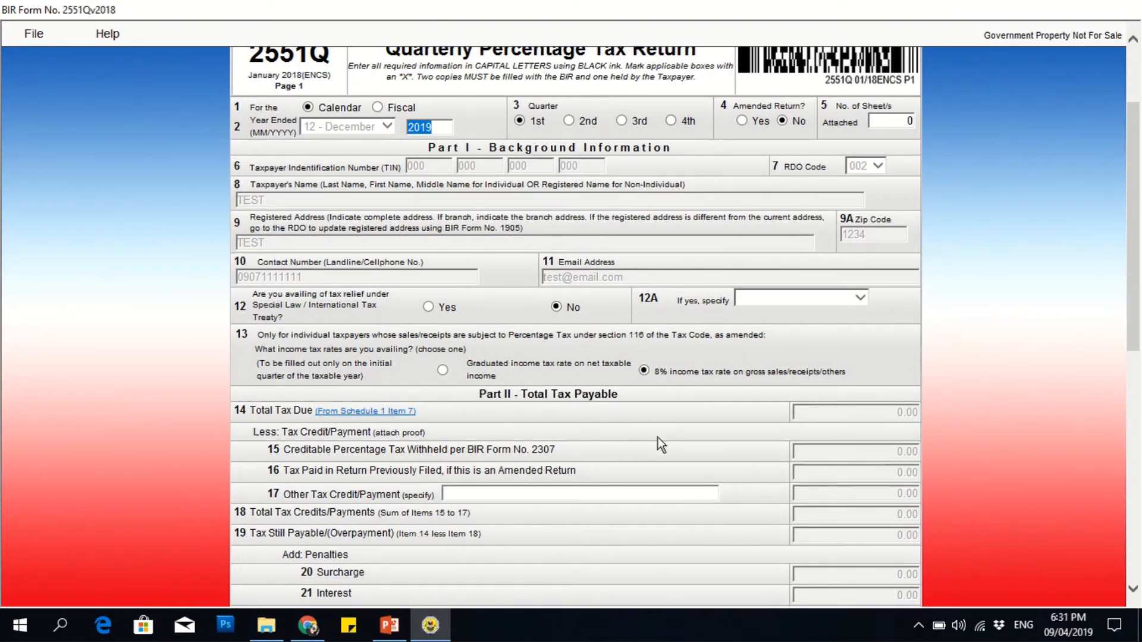
{"action": "left_click_drag", "start_coordinate": [1136, 244], "coordinate": [1138, 307]}
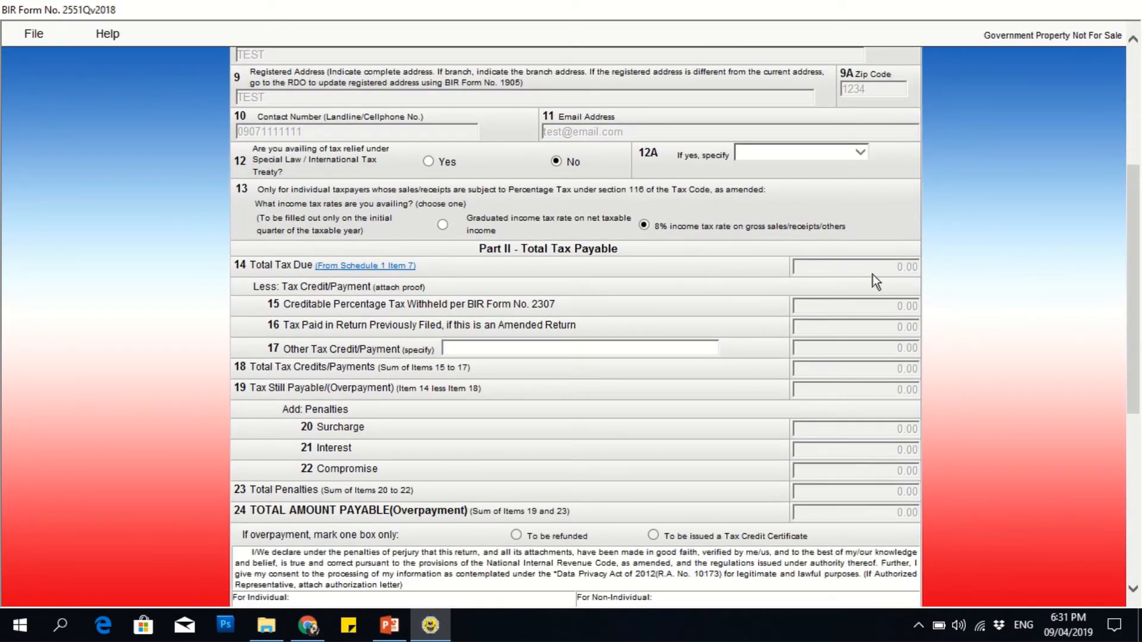
{"action": "scroll", "coordinate": [452, 488], "scroll_direction": "down", "scroll_amount": 5}
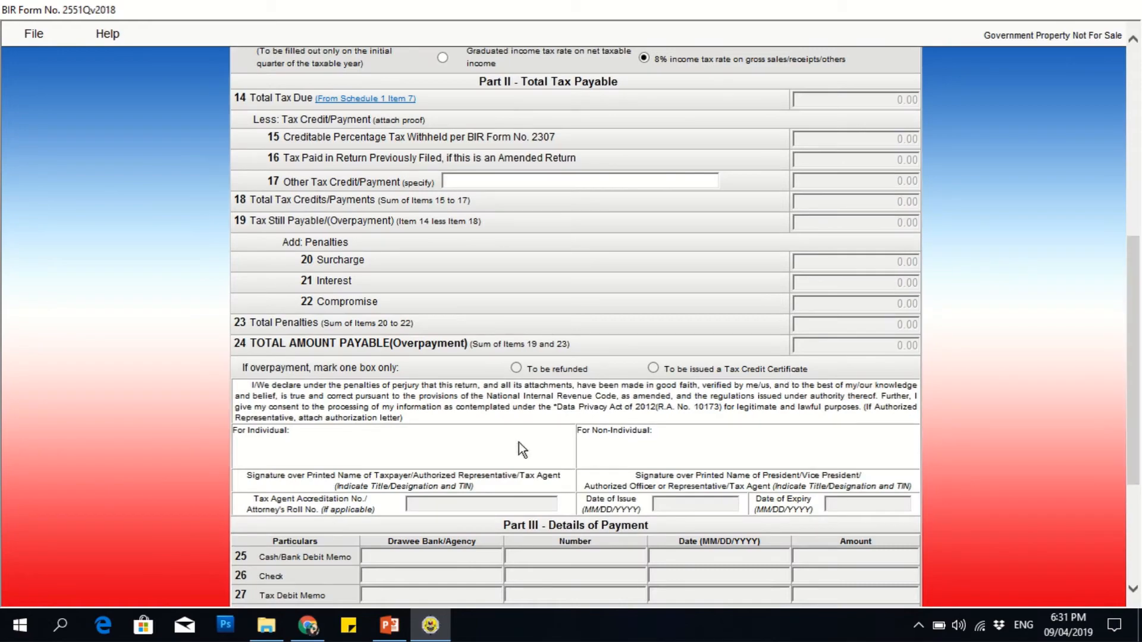
{"action": "left_click_drag", "start_coordinate": [1137, 382], "coordinate": [1129, 469]}
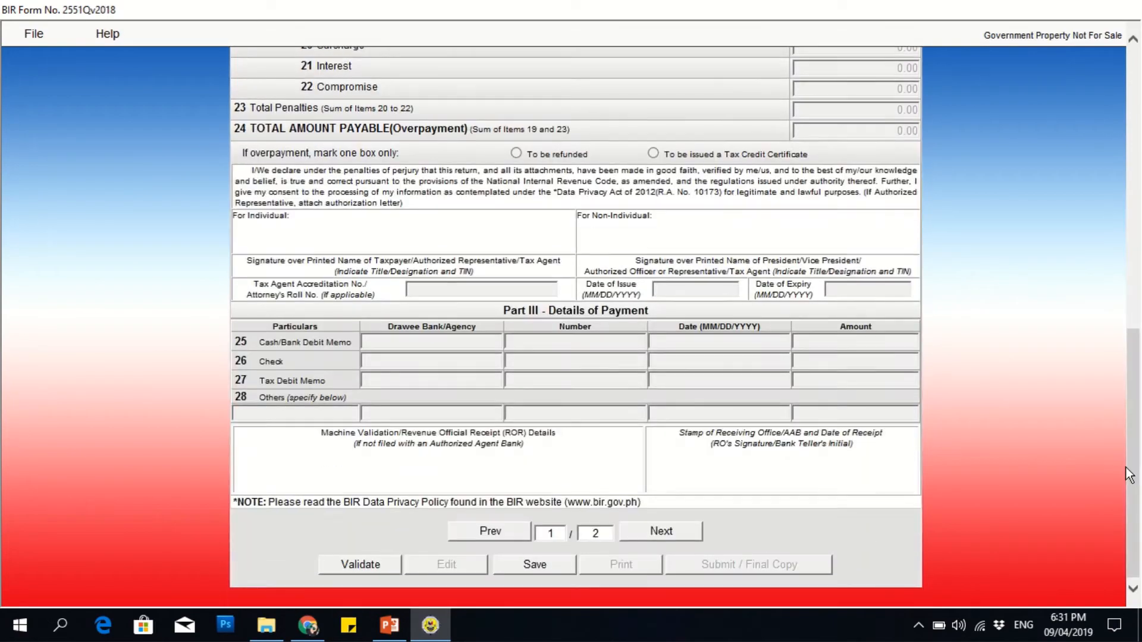
{"action": "left_click", "coordinate": [682, 528]}
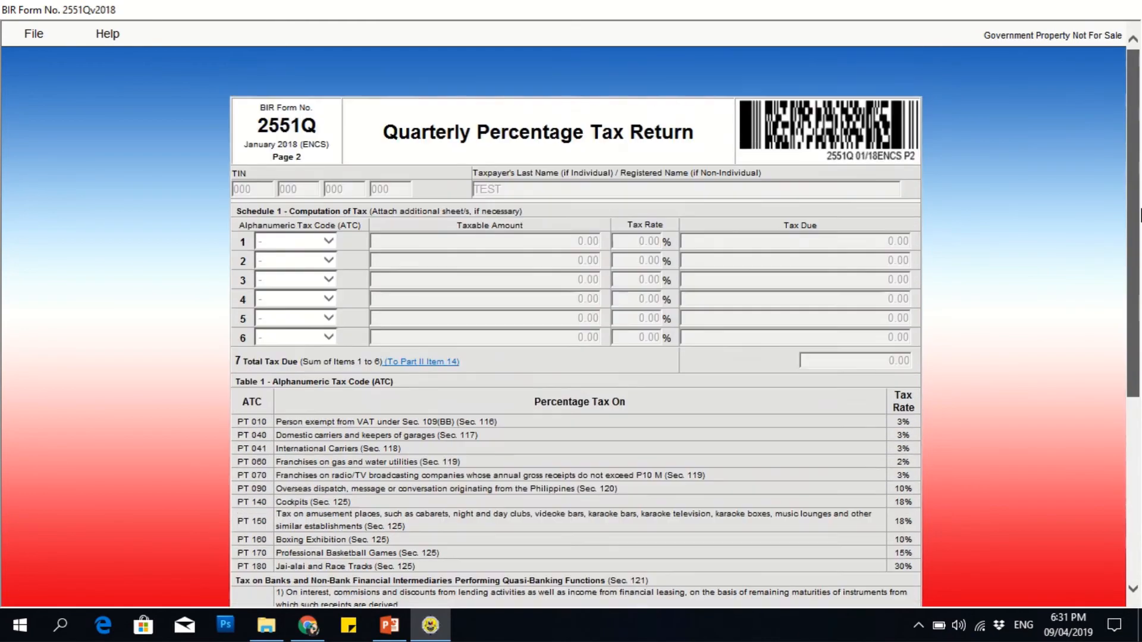
{"action": "left_click", "coordinate": [308, 245]}
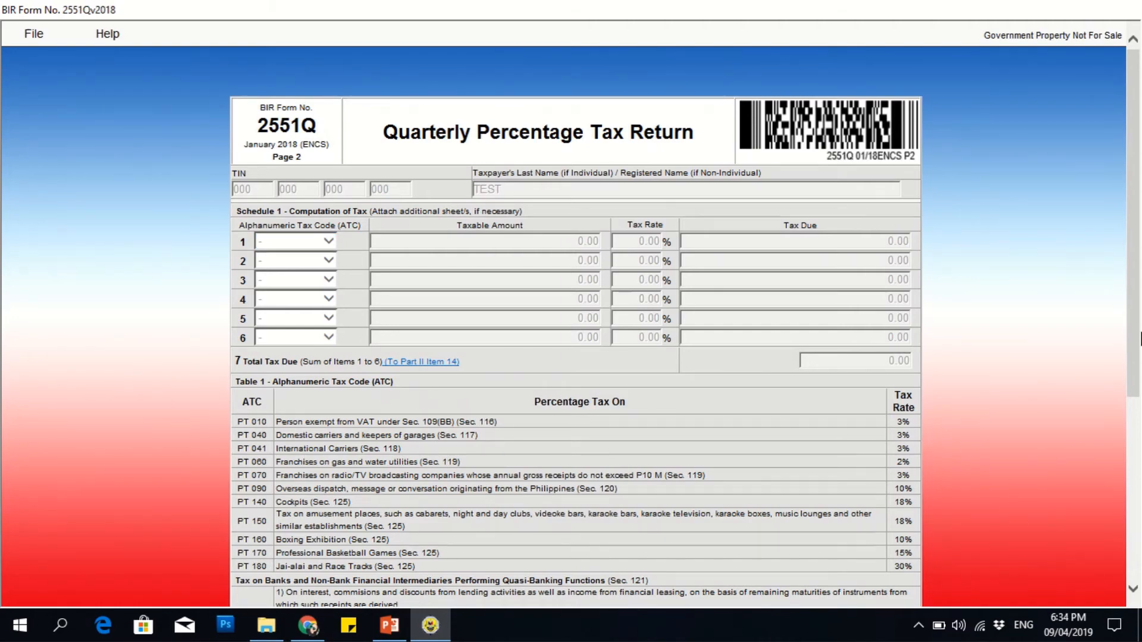
- Go back to page 1, review the entries and validate the return
{"action": "scroll", "coordinate": [548, 569], "scroll_direction": "down", "scroll_amount": 5}
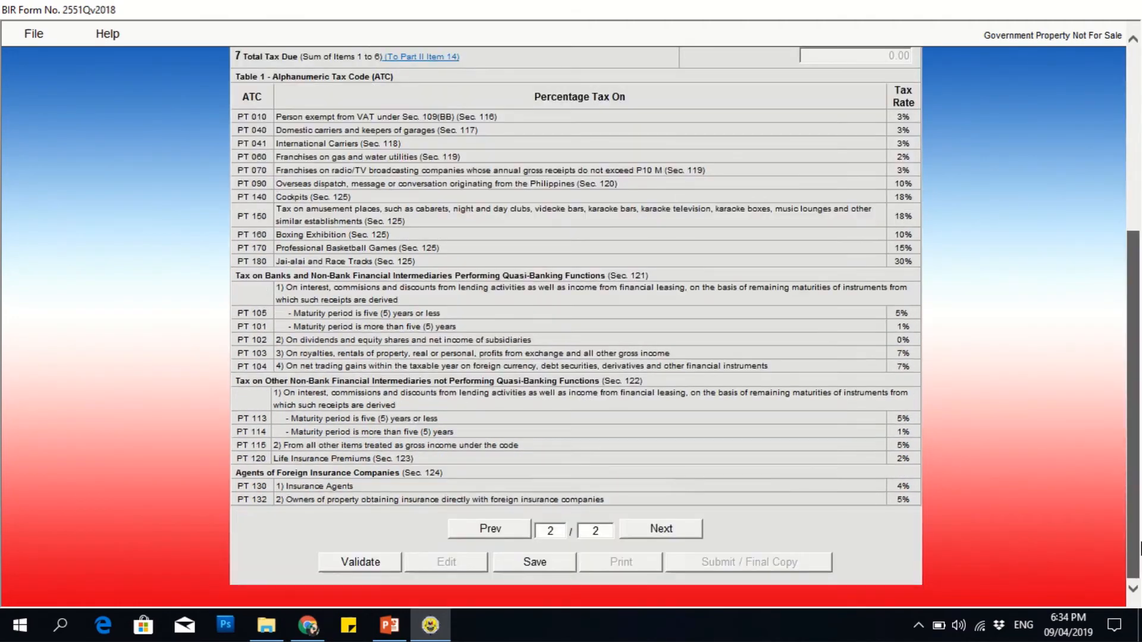
{"action": "left_click", "coordinate": [523, 529]}
{"action": "scroll", "coordinate": [654, 357], "scroll_direction": "up", "scroll_amount": 10}
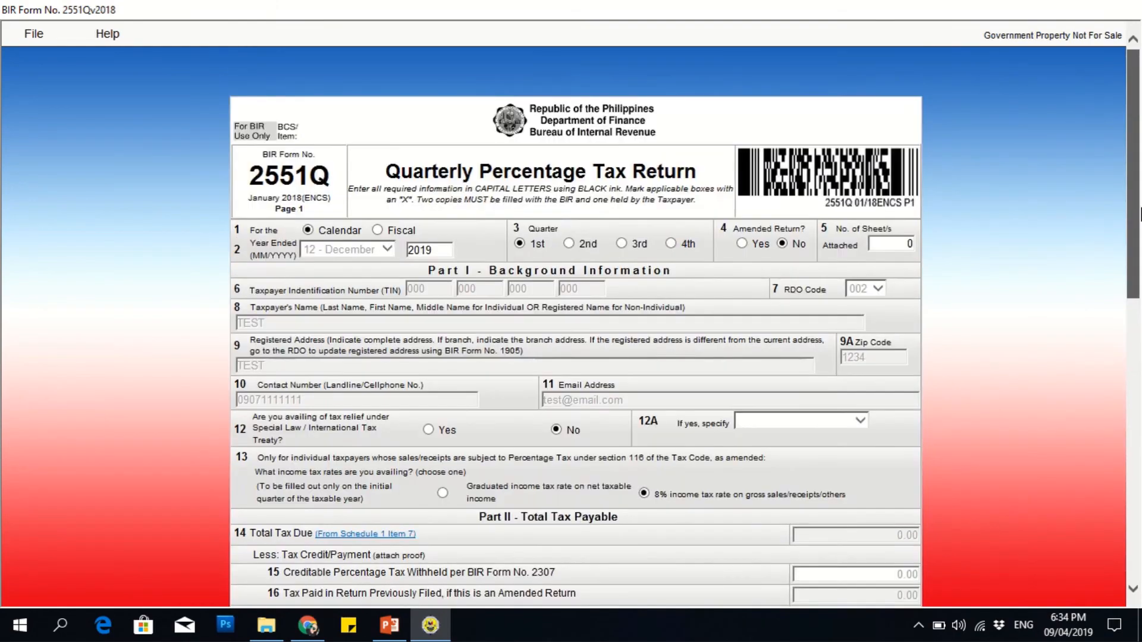
{"action": "scroll", "coordinate": [628, 369], "scroll_direction": "down", "scroll_amount": 5}
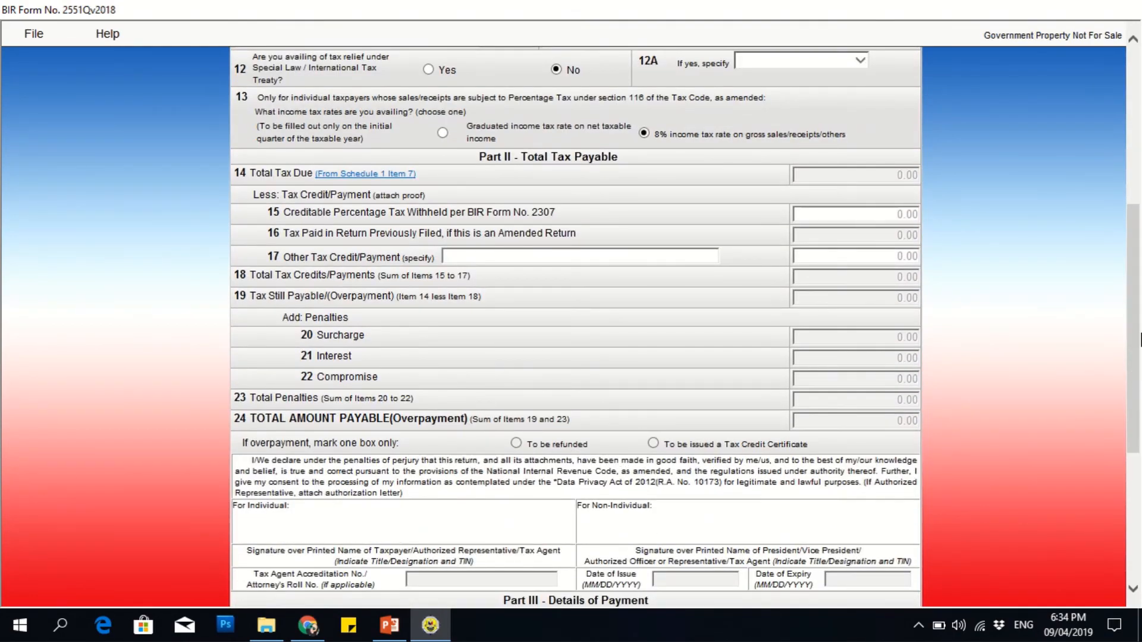
{"action": "scroll", "coordinate": [714, 429], "scroll_direction": "down", "scroll_amount": 4}
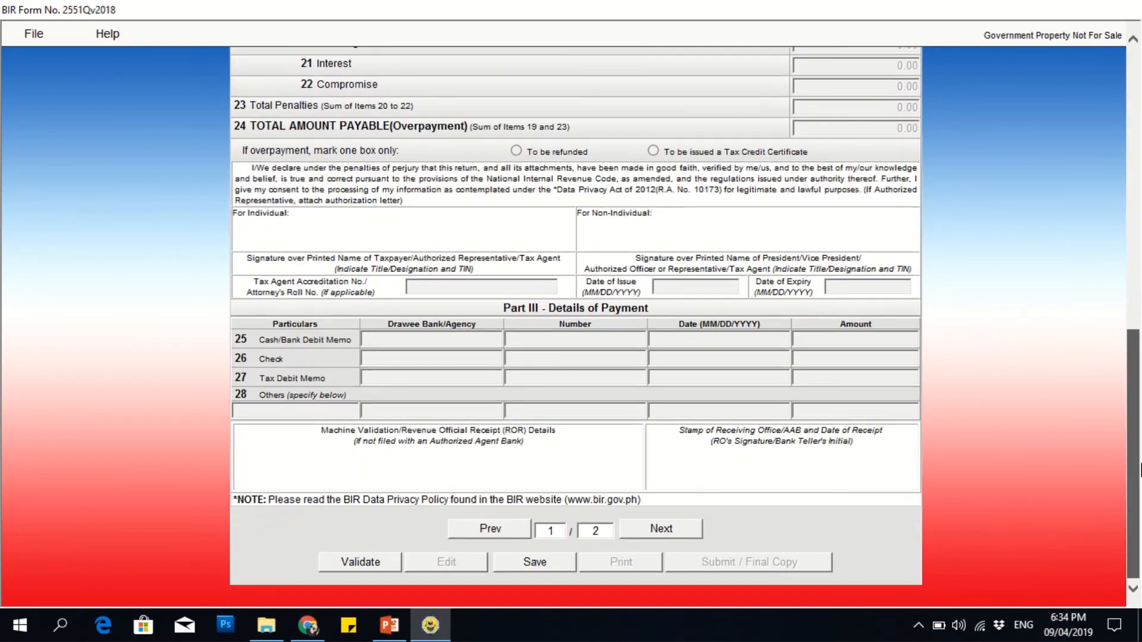
{"action": "left_click", "coordinate": [336, 562]}
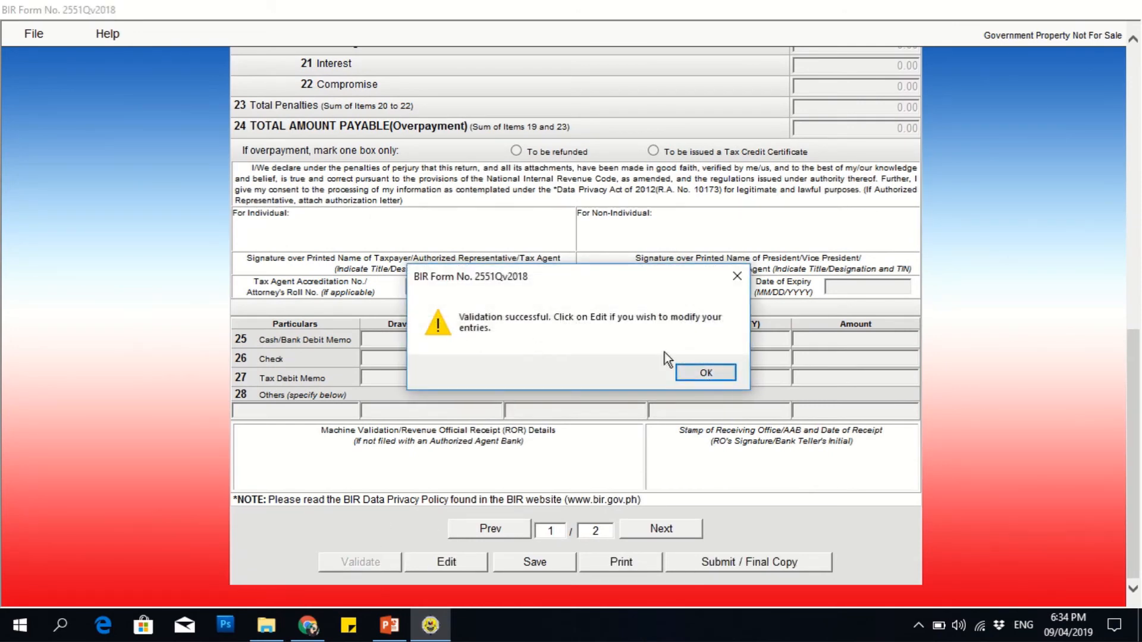
{"action": "left_click", "coordinate": [698, 373]}
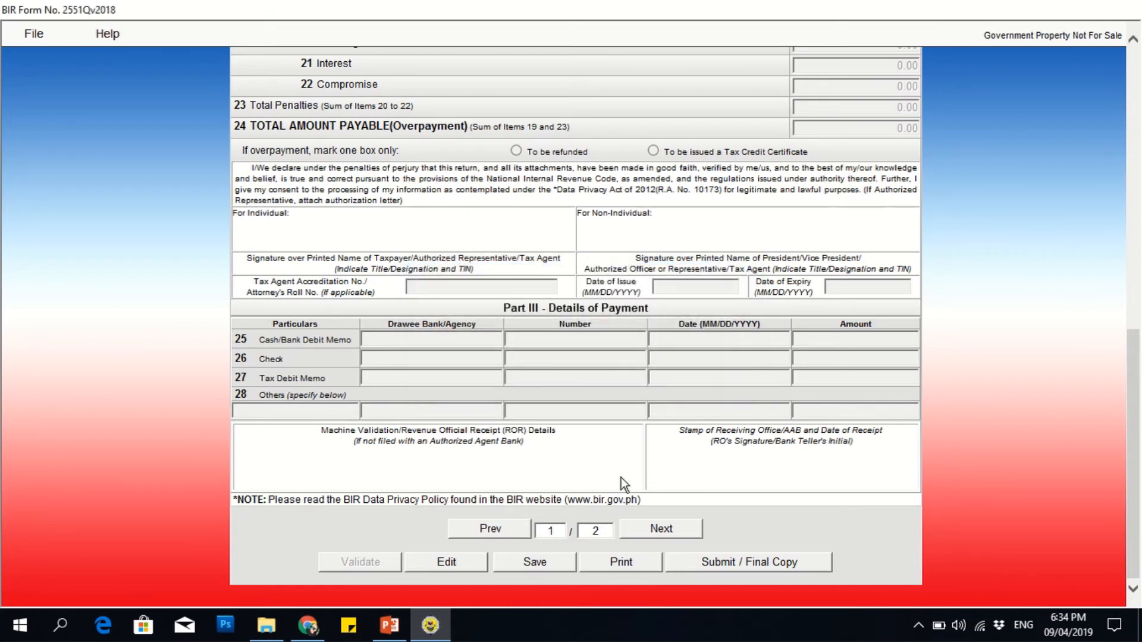
- Submit the final copy of the return, accept the eBIRForms Terms of Service Agreement and close the ePay notice
{"action": "left_click", "coordinate": [708, 562]}
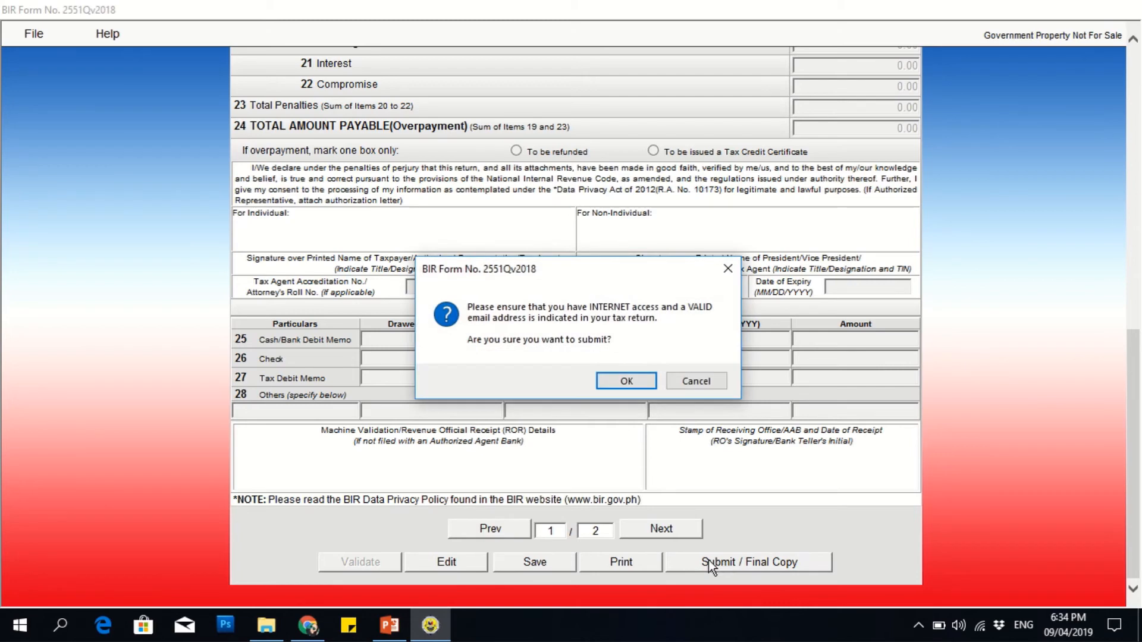
{"action": "left_click", "coordinate": [627, 382]}
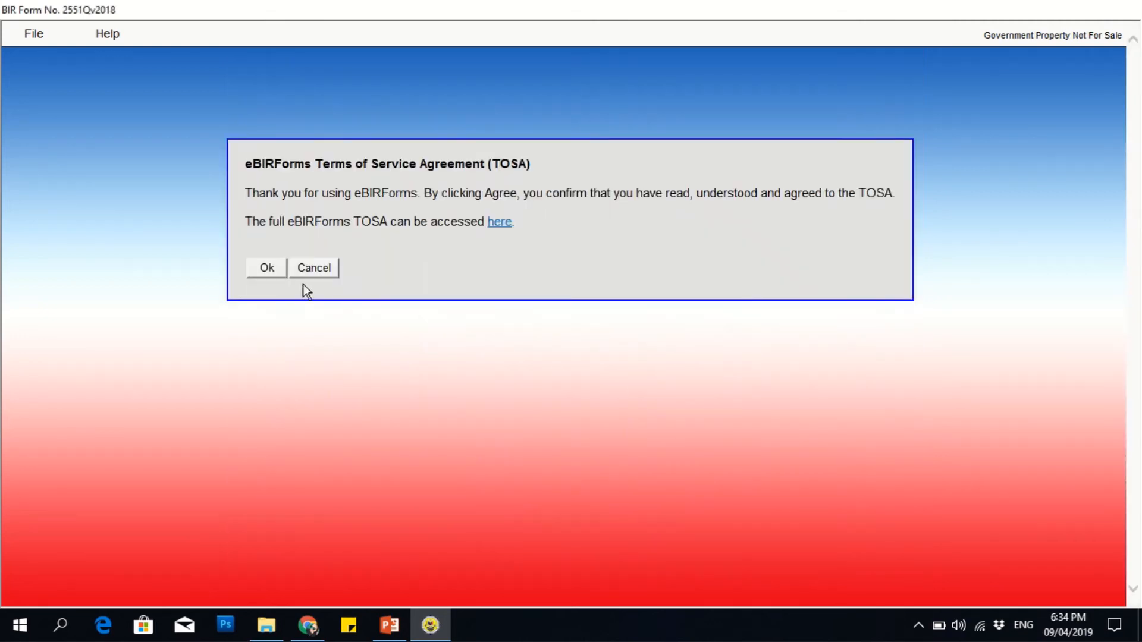
{"action": "left_click", "coordinate": [257, 267]}
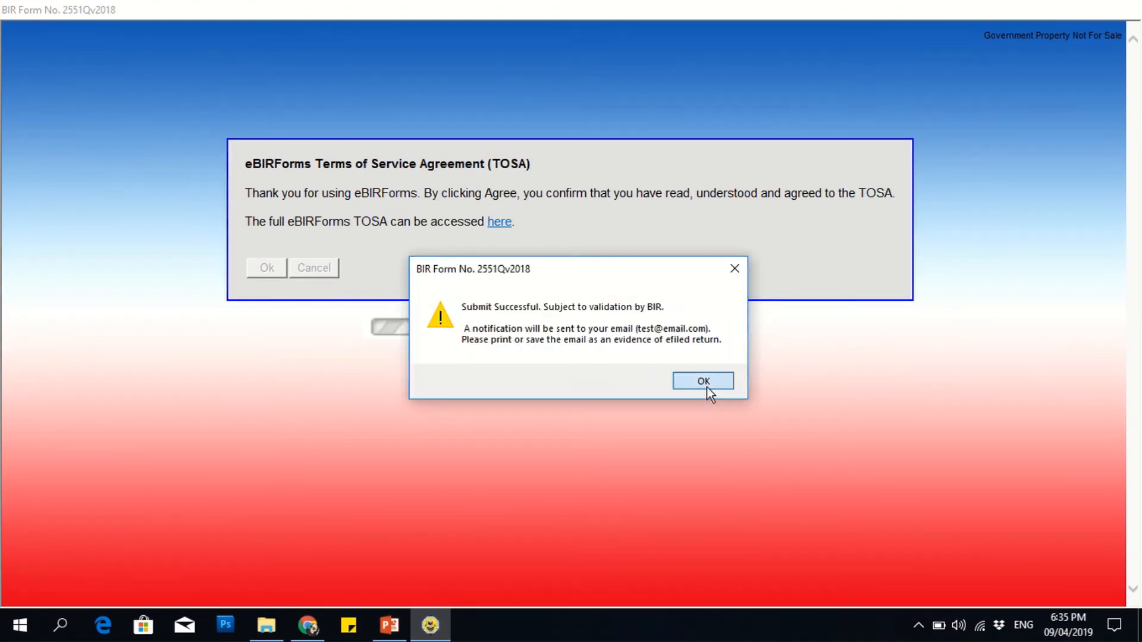
{"action": "left_click", "coordinate": [704, 381]}
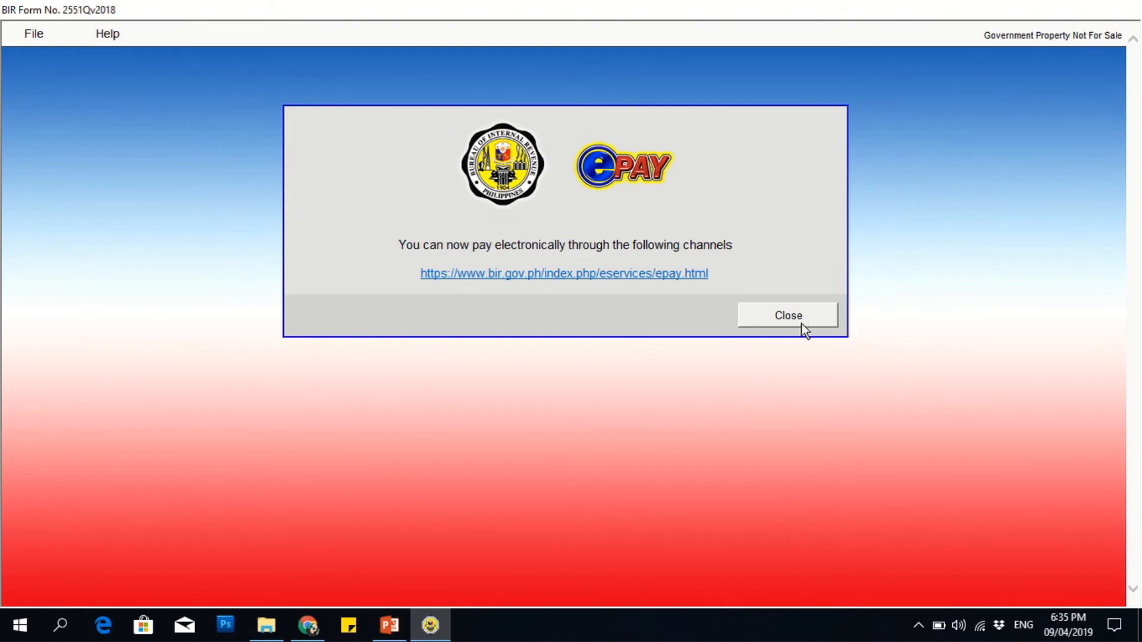
{"action": "left_click", "coordinate": [802, 324]}
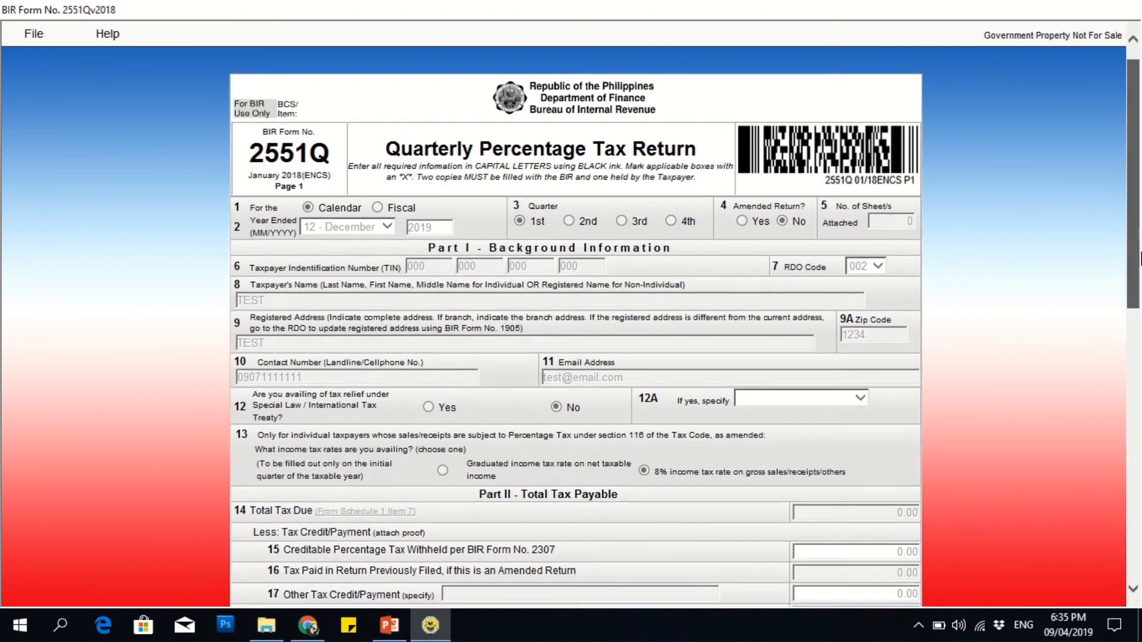
{"action": "left_click_drag", "start_coordinate": [1141, 259], "coordinate": [1141, 233]}
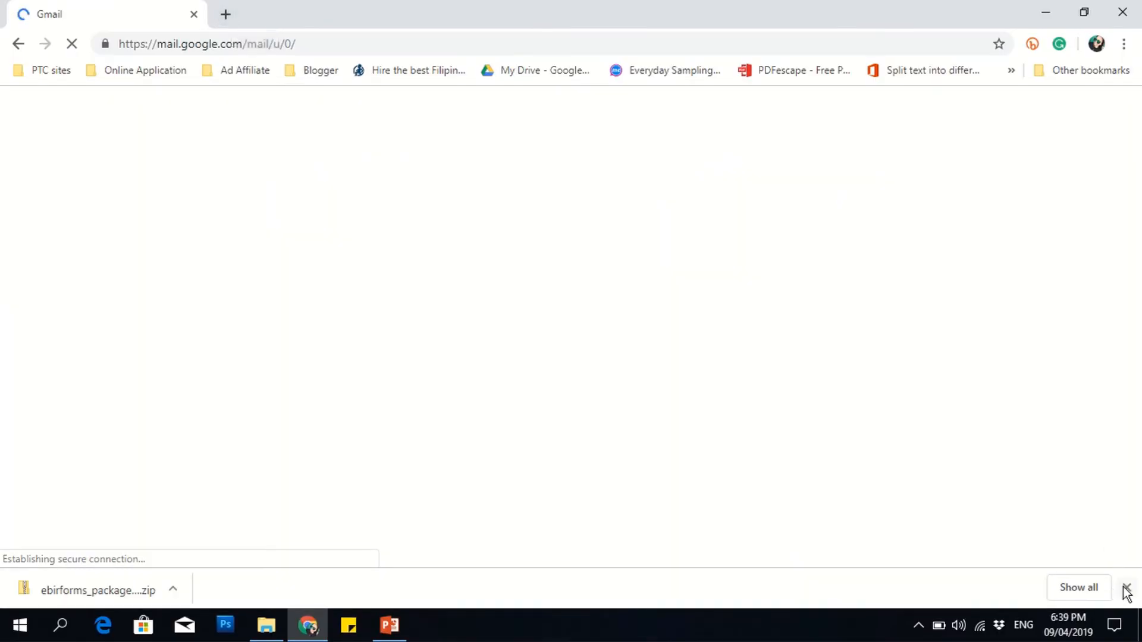
- In the Gmail inbox, find and open the Tax Return Receipt Confirmation e-mail from ebirforms-noreply
{"action": "left_click", "coordinate": [1124, 587]}
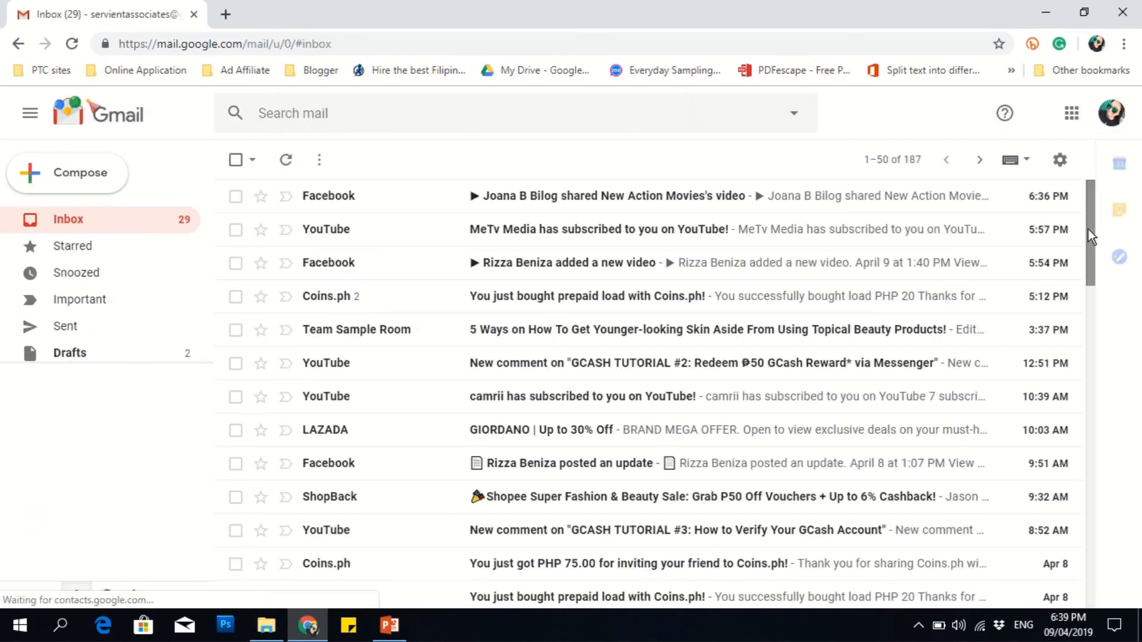
{"action": "left_click_drag", "start_coordinate": [1088, 230], "coordinate": [1100, 429]}
{"action": "scroll", "coordinate": [731, 378], "scroll_direction": "down", "scroll_amount": 1}
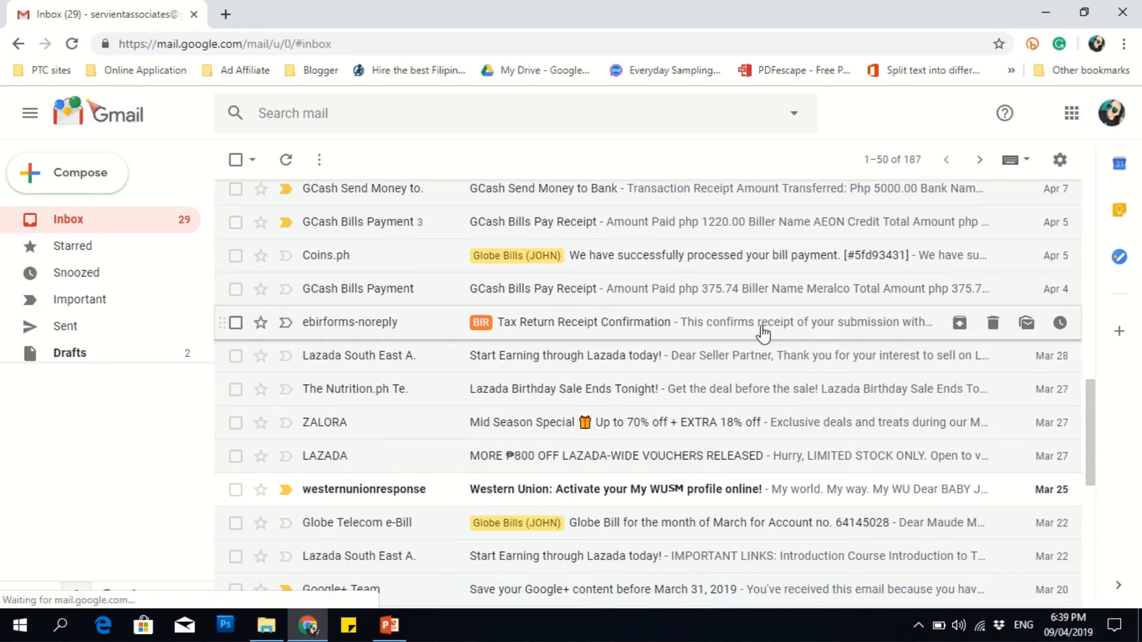
{"action": "left_click", "coordinate": [761, 333]}
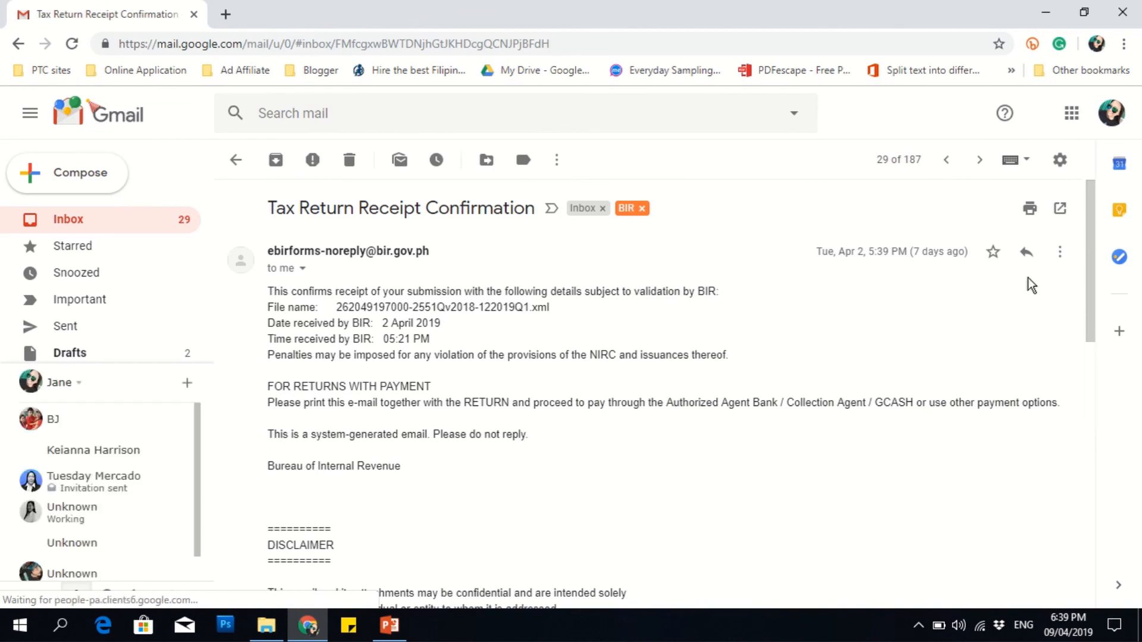
{"action": "left_click_drag", "start_coordinate": [1094, 270], "coordinate": [1094, 269]}
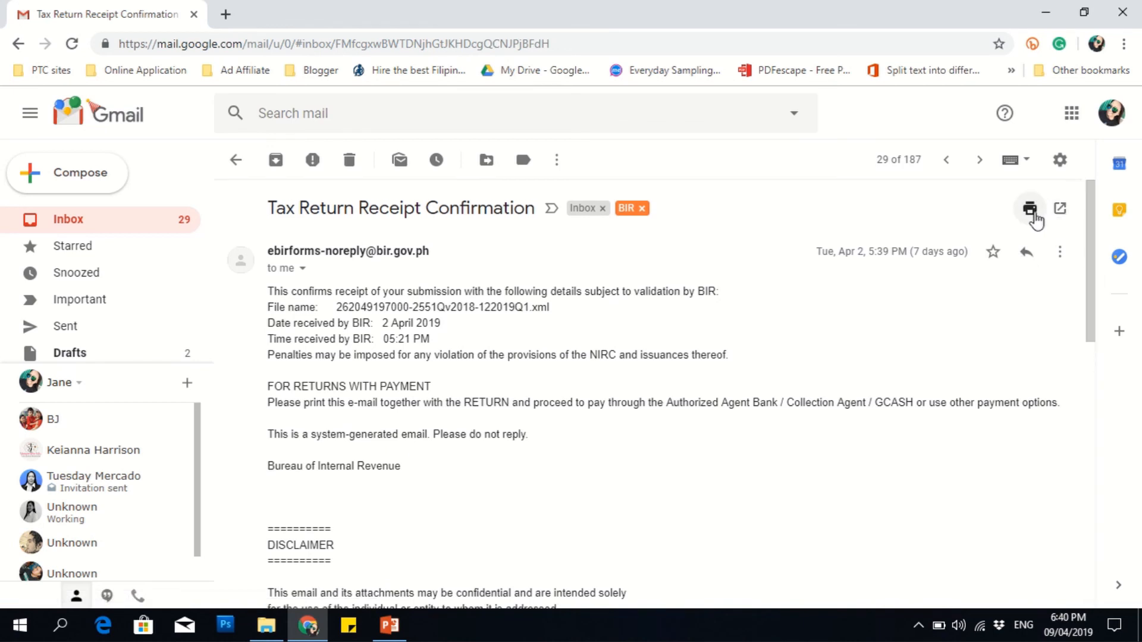